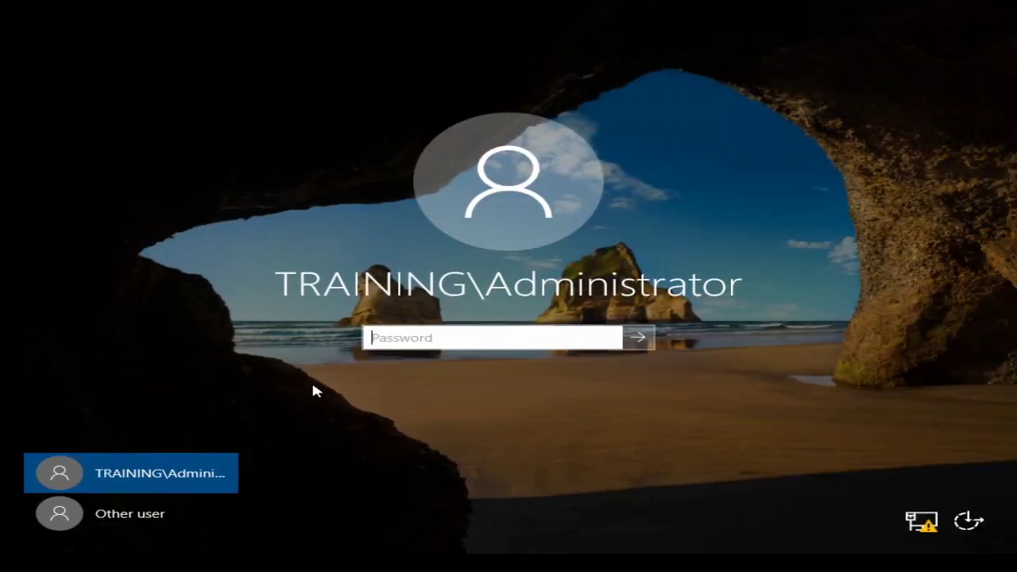
# Enter the domain administrator's password on the Windows Server 2019 sign-in screen.
pyautogui.write('Password123!')
# Sign in as the domain administrator and show Server Manager's Manage menu.
pyautogui.press('Return')
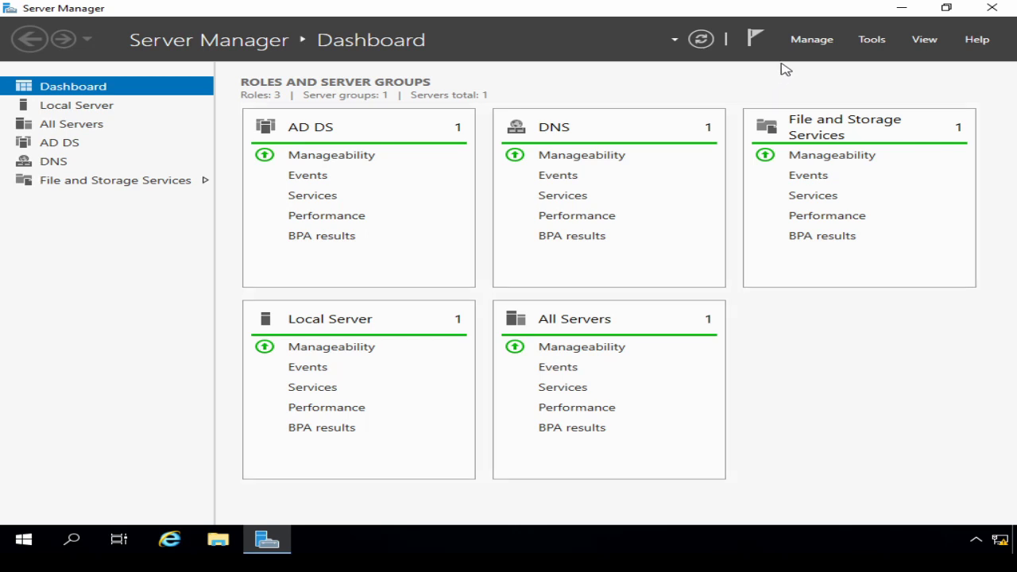
pyautogui.click(802, 44)
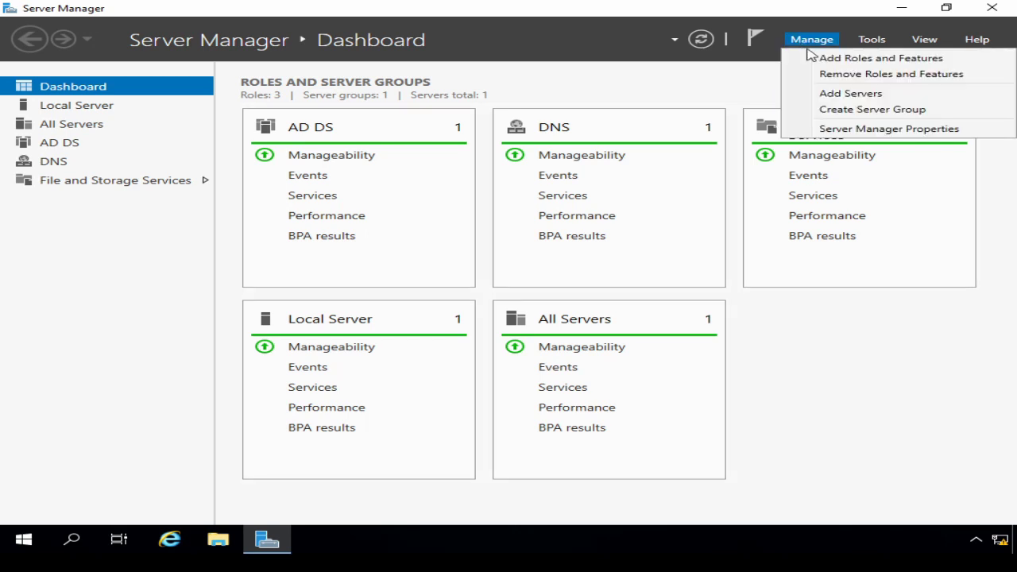
# Start Add Roles and Features with role-based installation targeting the local server SERVER1.
pyautogui.click(822, 62)
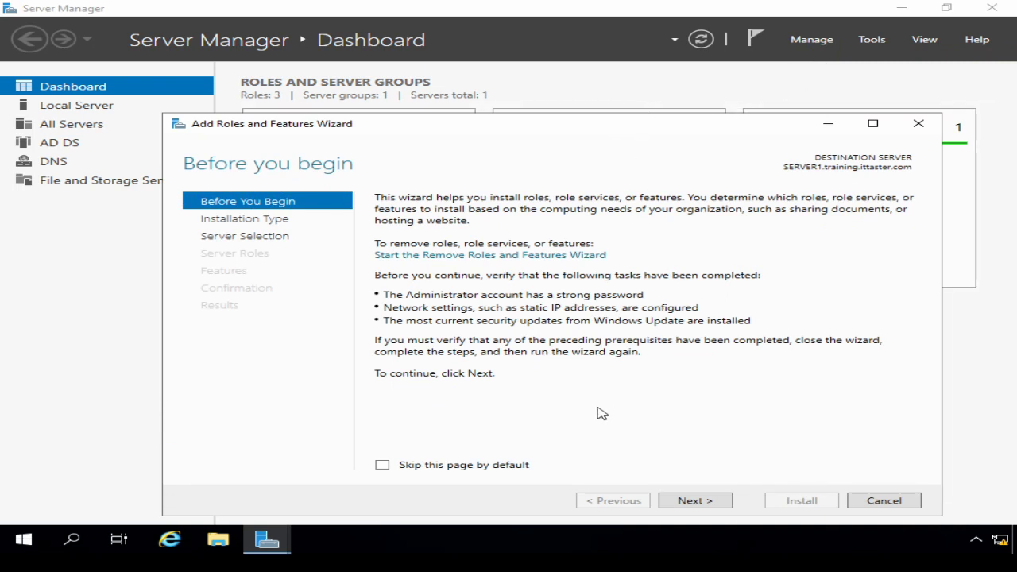
pyautogui.click(696, 503)
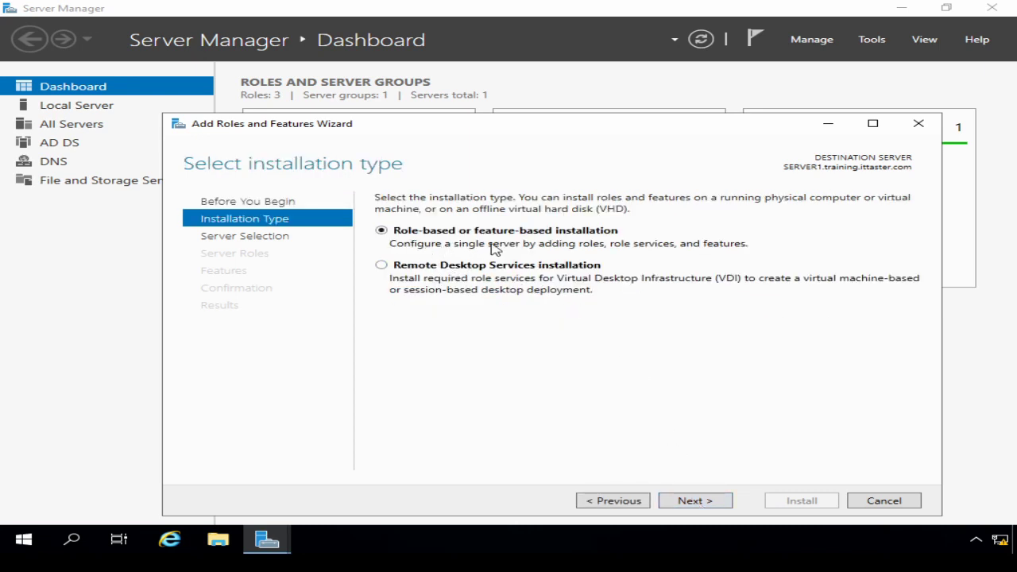
pyautogui.click(698, 504)
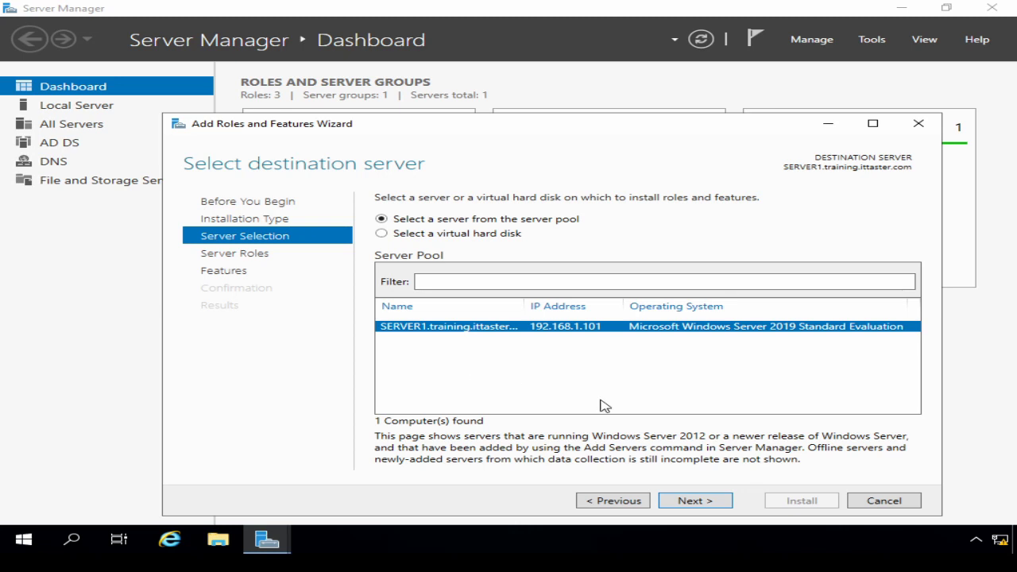
pyautogui.click(694, 501)
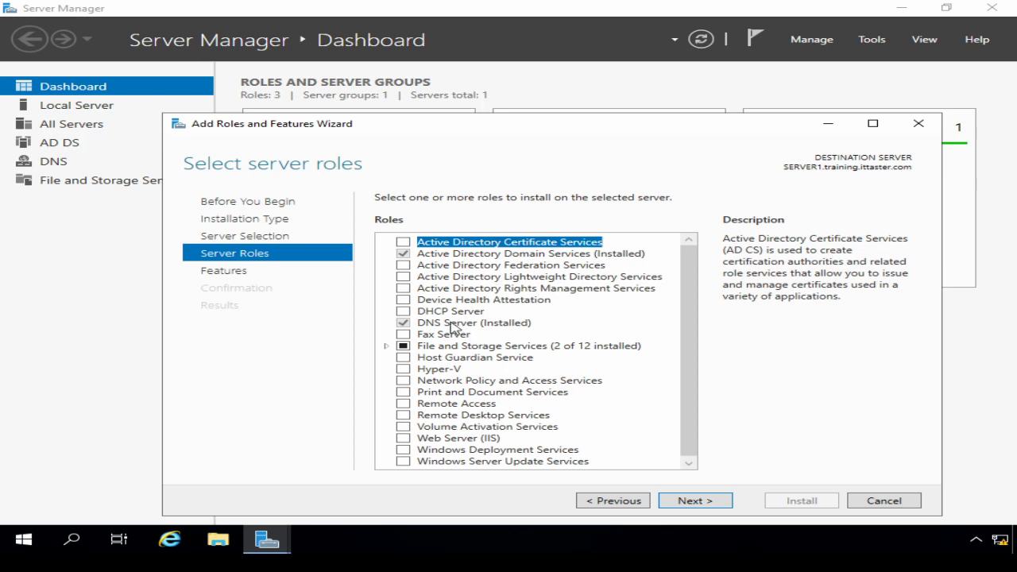
# Select the DHCP Server role plus its management tools and advance to the confirmation page.
pyautogui.click(404, 312)
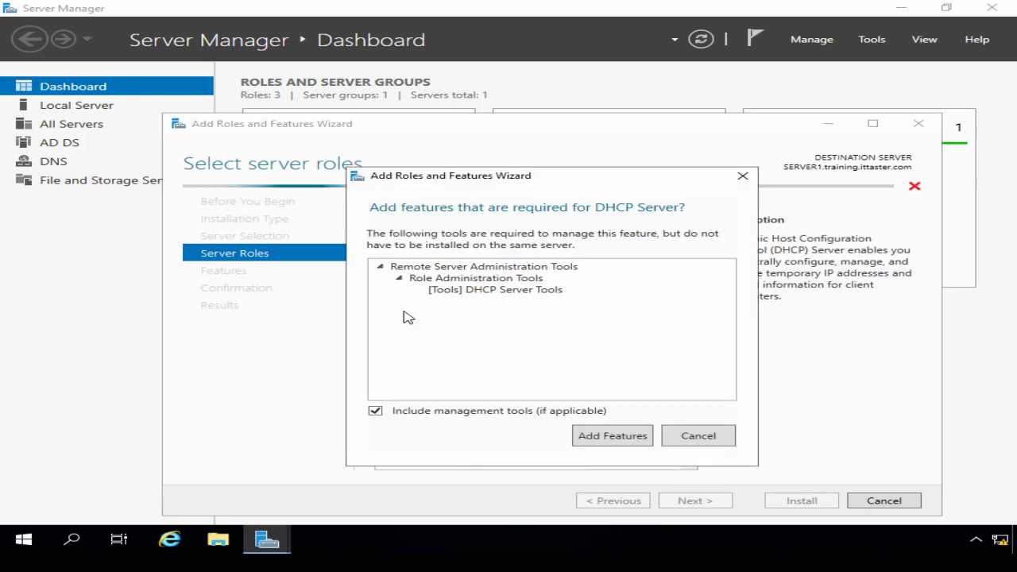
pyautogui.click(607, 437)
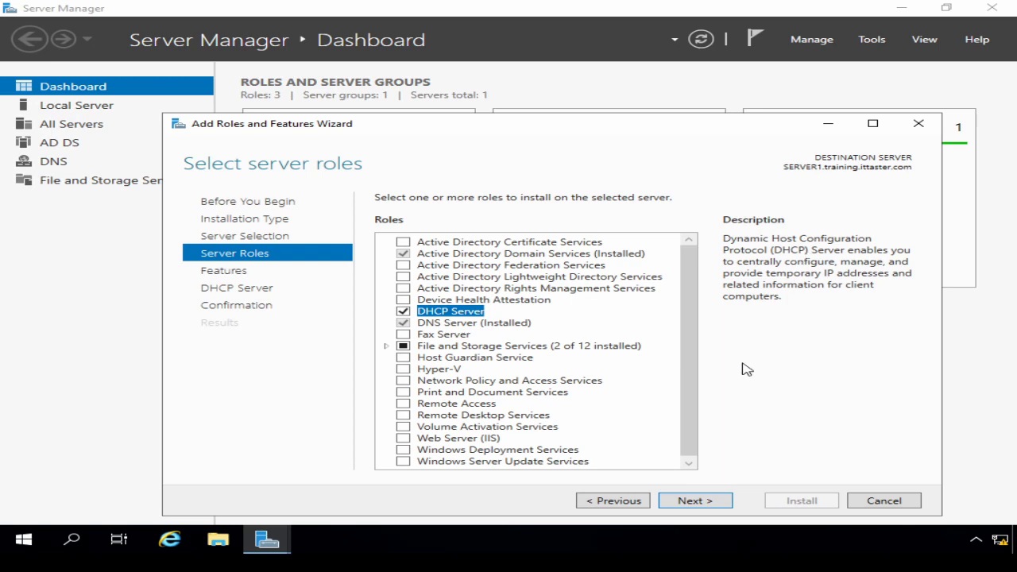
pyautogui.click(696, 500)
pyautogui.click(696, 501)
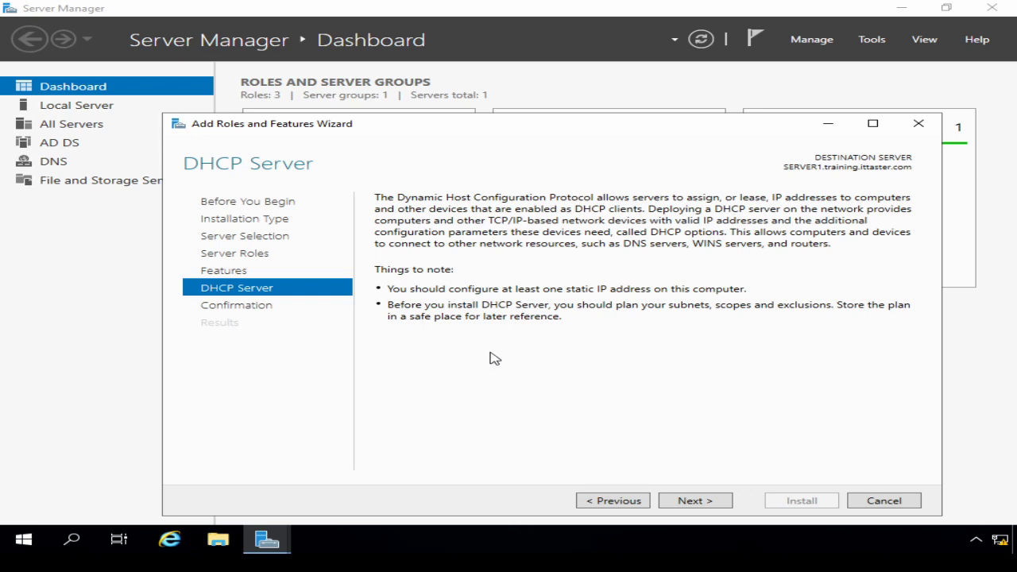
pyautogui.click(692, 502)
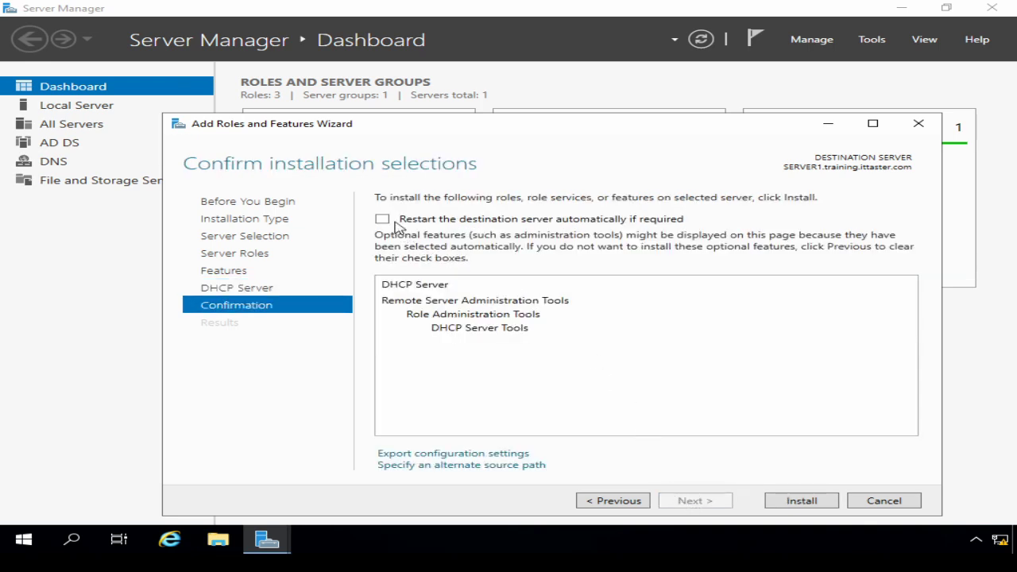
# Allow automatic restarts and install the DHCP Server role on SERVER1.
pyautogui.click(382, 220)
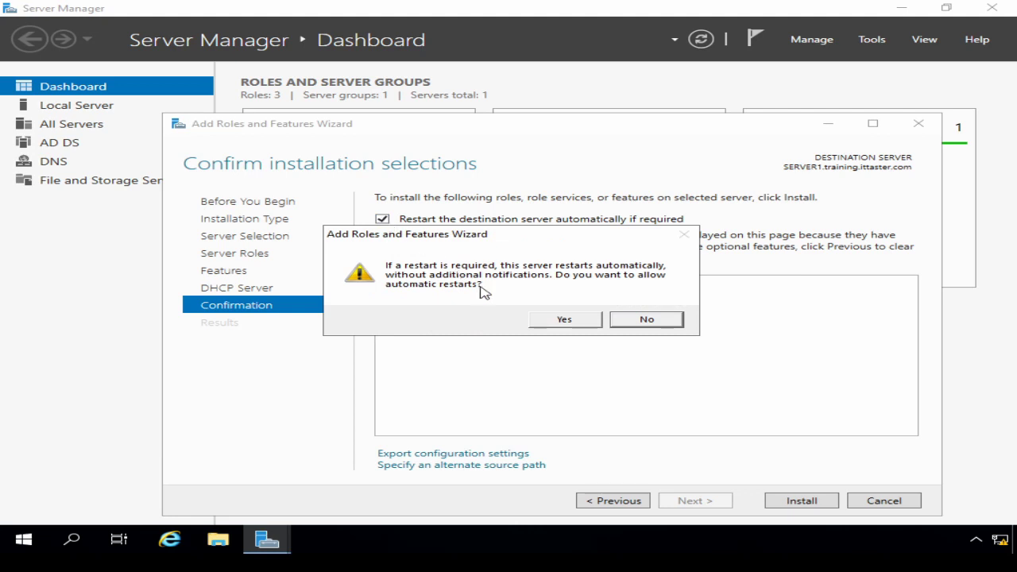
pyautogui.click(556, 321)
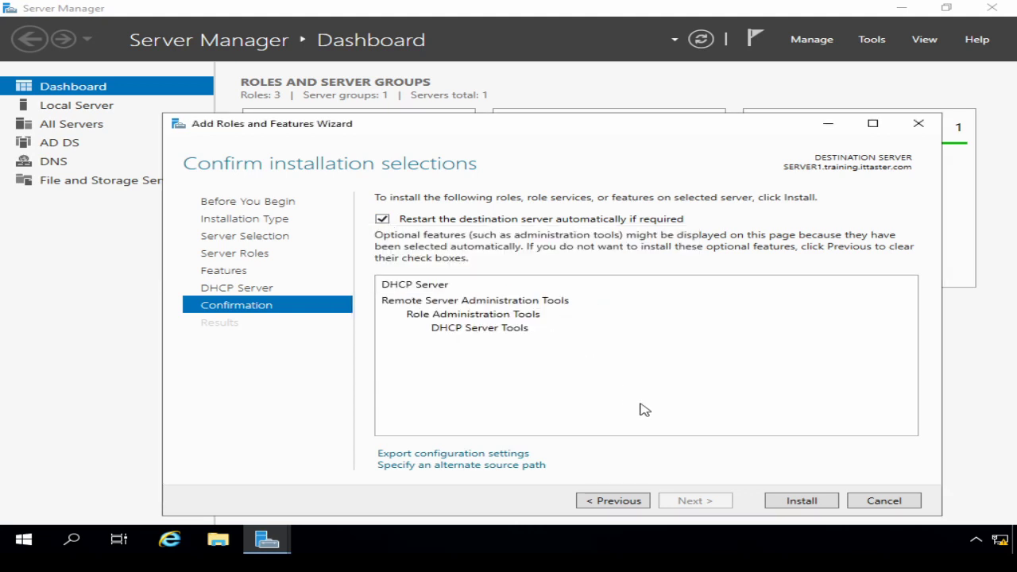
pyautogui.click(800, 501)
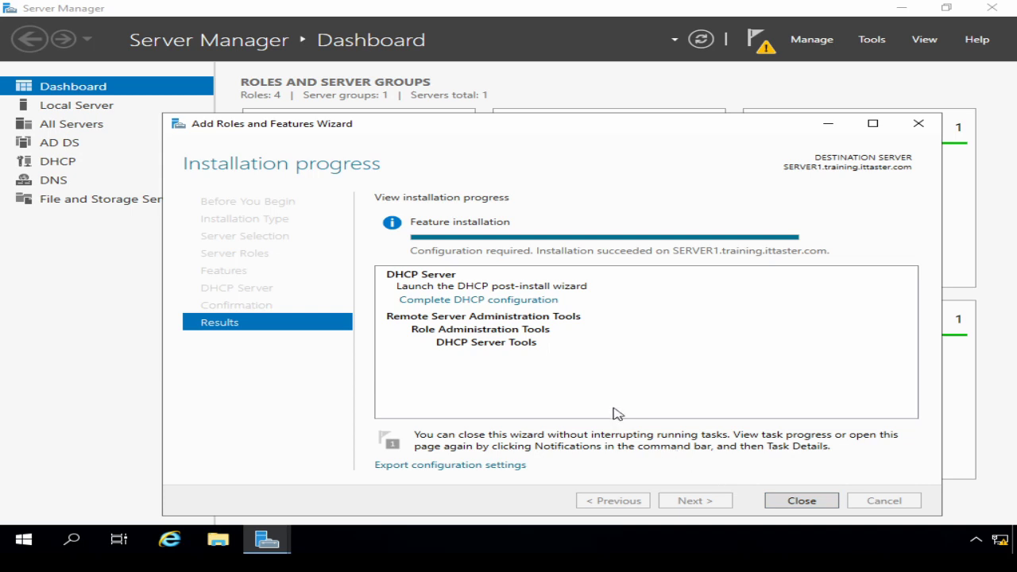
pyautogui.click(477, 301)
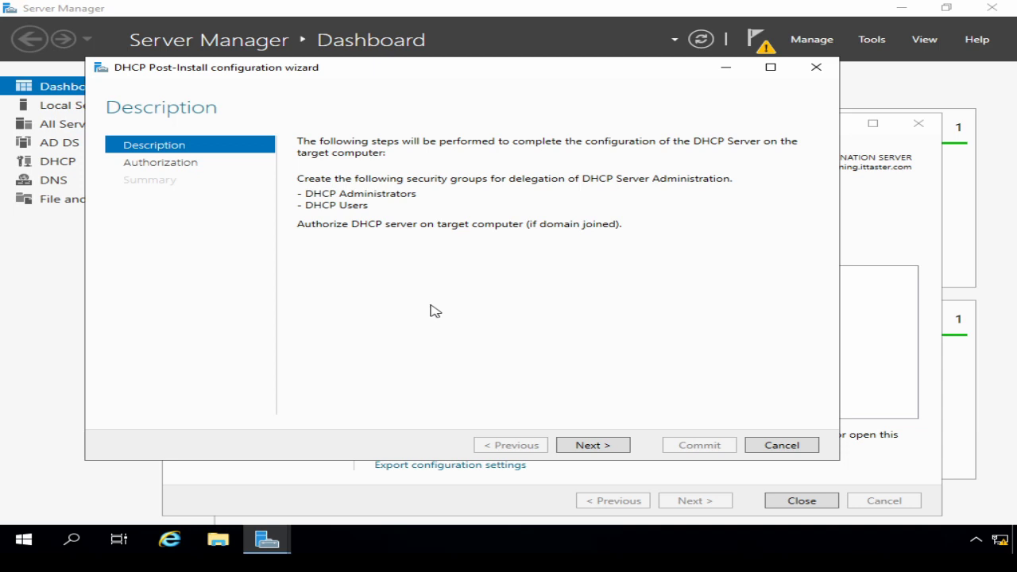
# Commit the DHCP post-install configuration with administrator credentials and close both wizards.
pyautogui.click(588, 445)
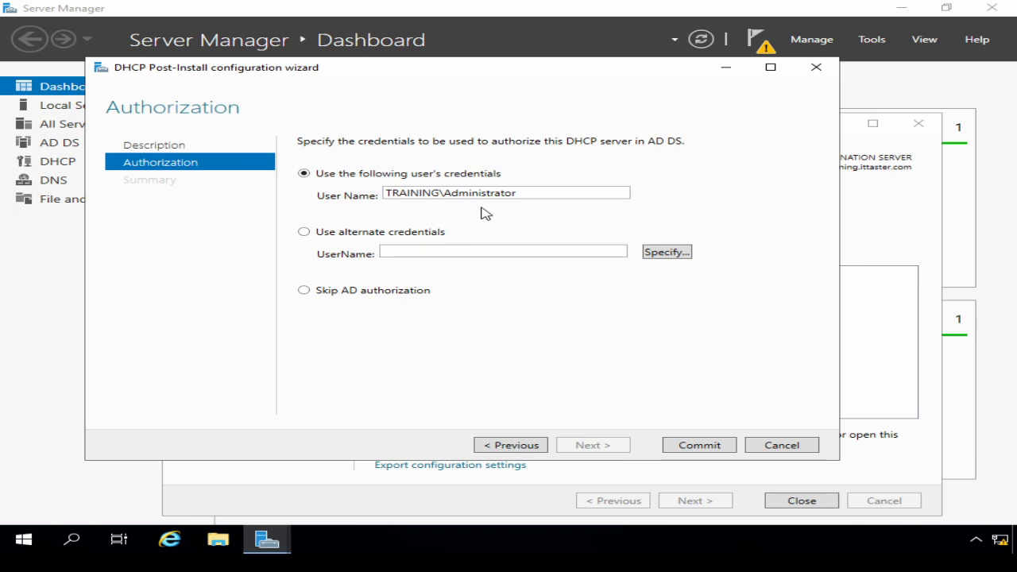
pyautogui.click(704, 446)
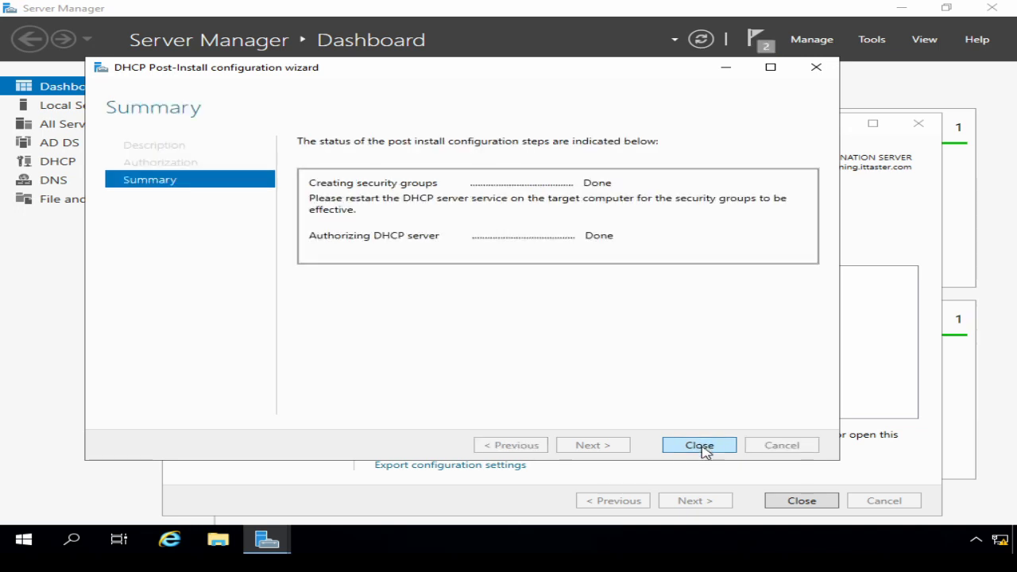
pyautogui.click(702, 447)
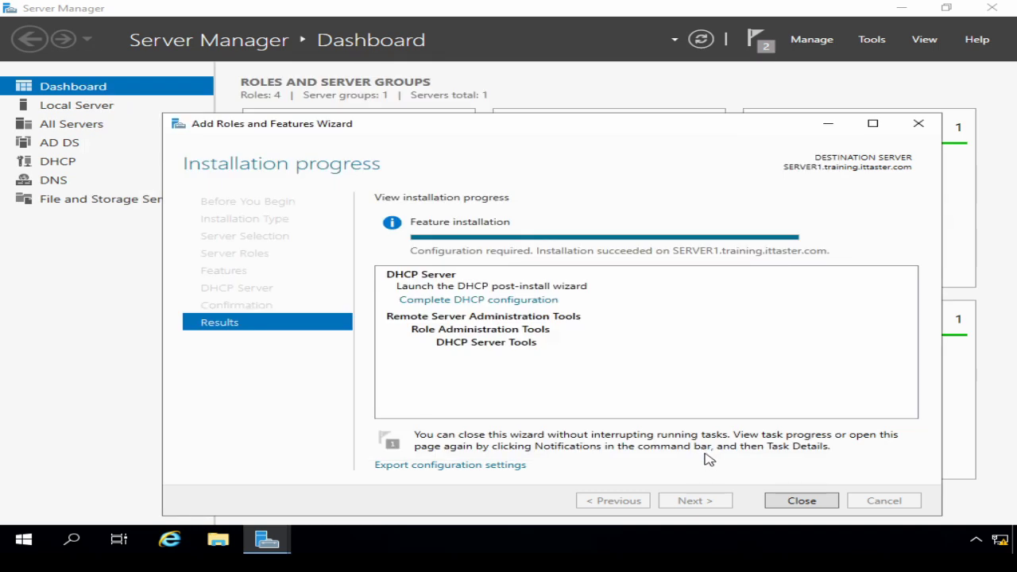
pyautogui.click(801, 501)
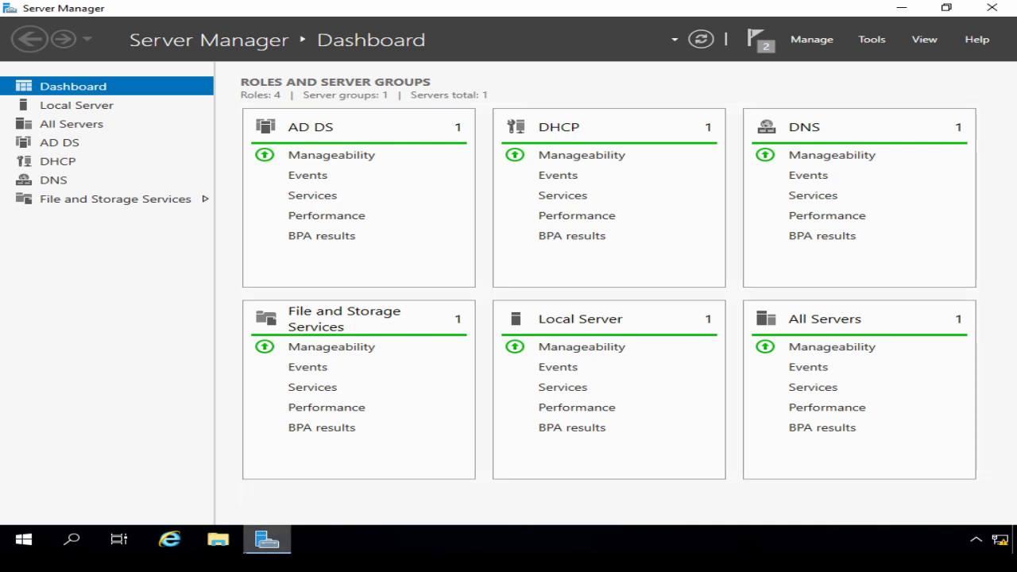
# Restart the server as an unplanned restart, then launch DHCP from Server Manager's Tools menu.
pyautogui.rightClick(30, 547)
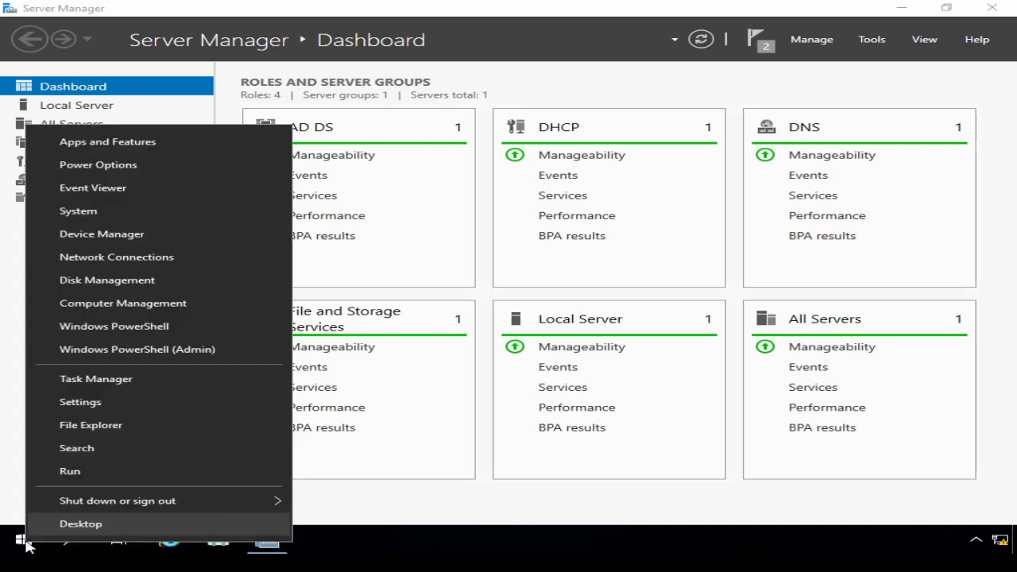
pyautogui.moveTo(70, 509)
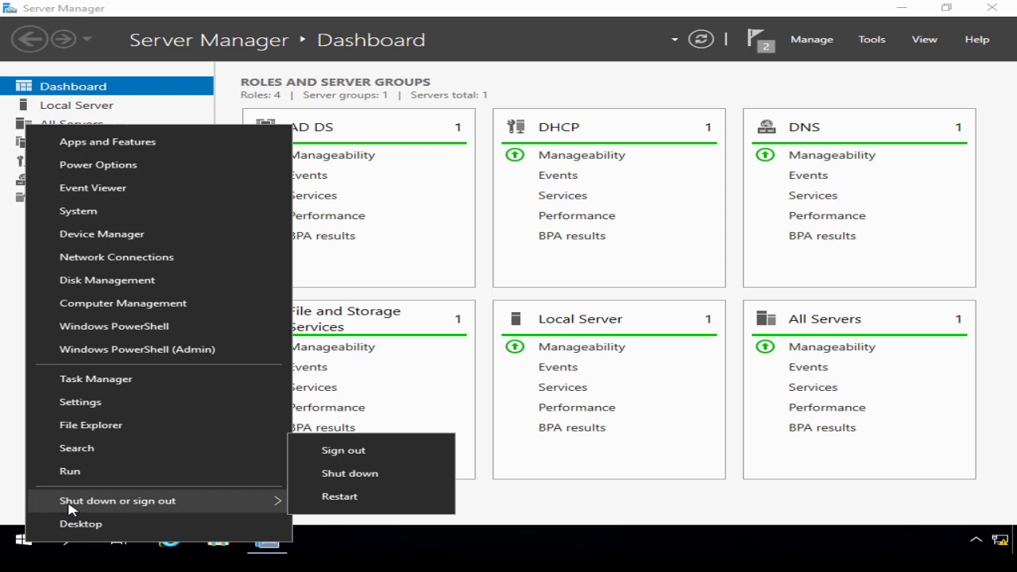
pyautogui.click(333, 501)
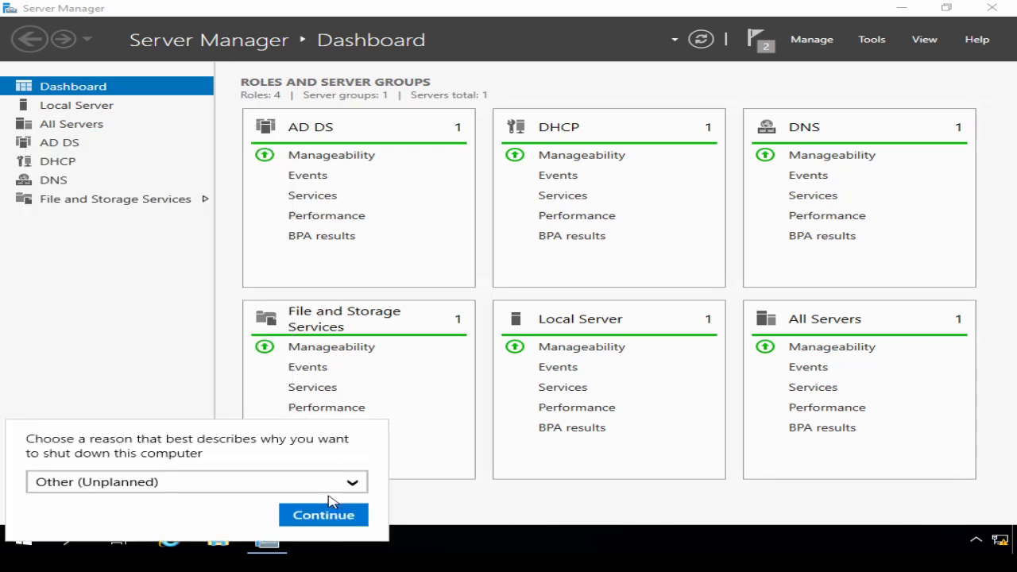
pyautogui.click(324, 515)
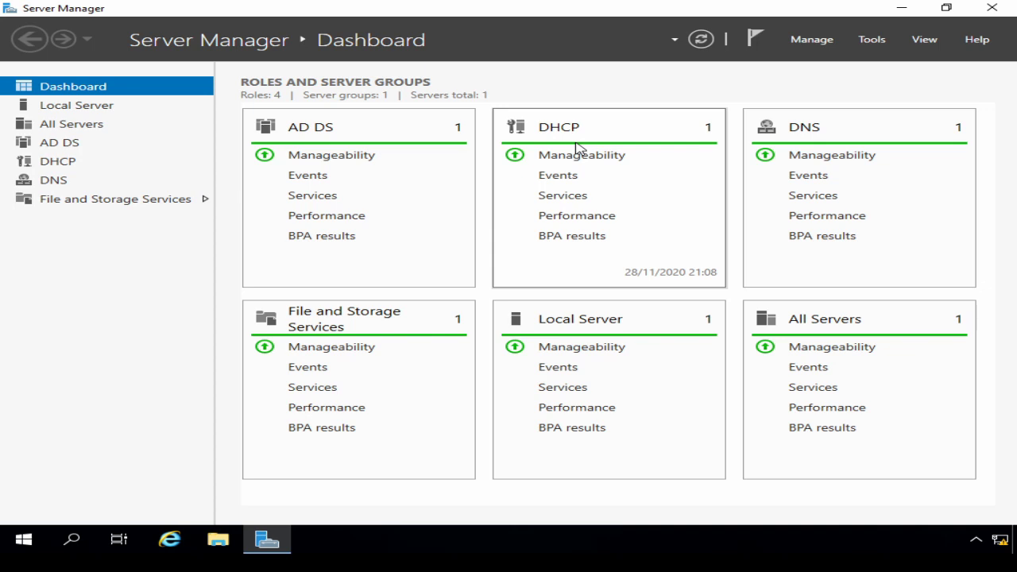
pyautogui.click(871, 41)
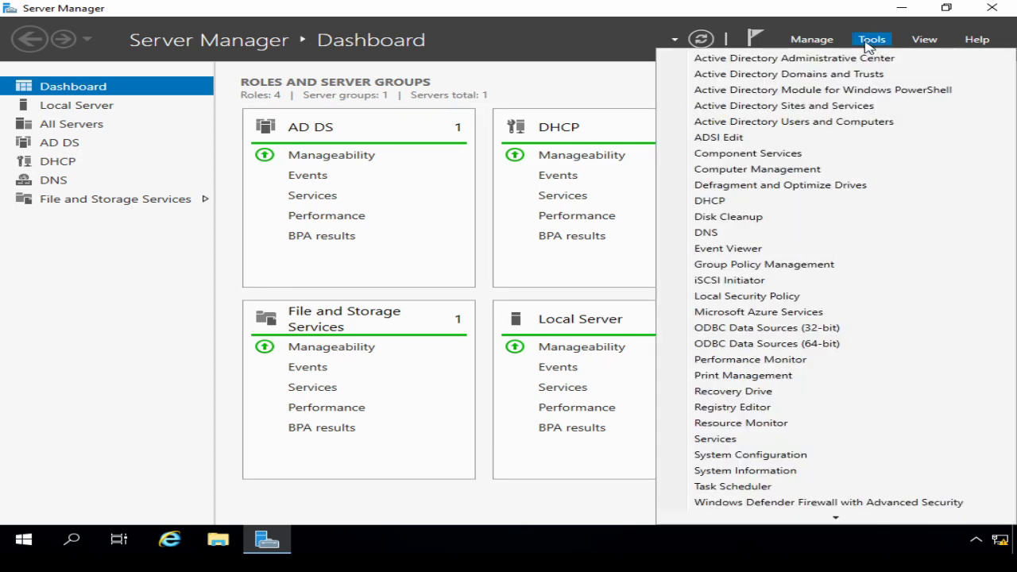
pyautogui.click(760, 201)
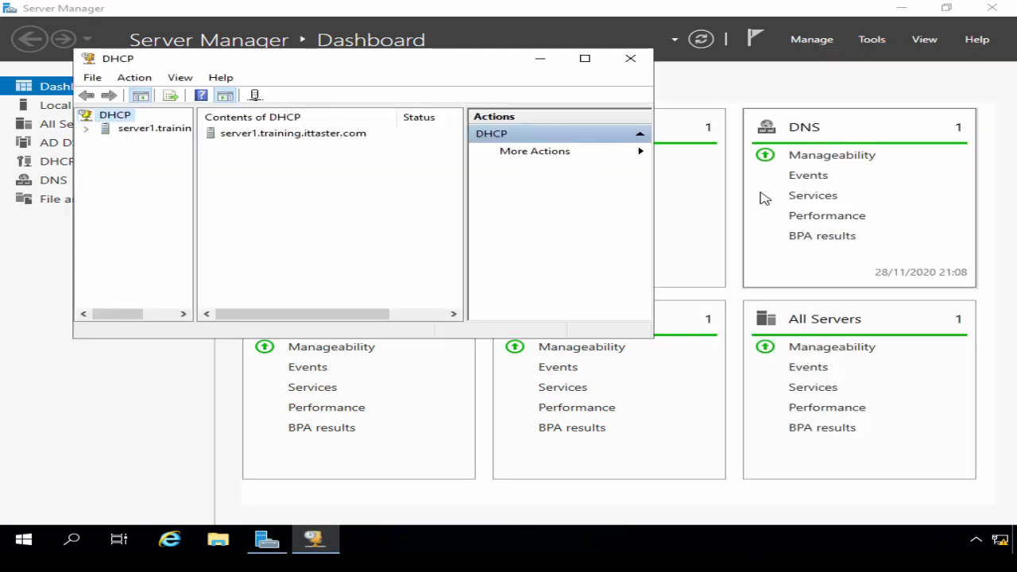
# Maximize the DHCP console, widen the tree pane, and expand server1 and its IPv4 node.
pyautogui.click(585, 59)
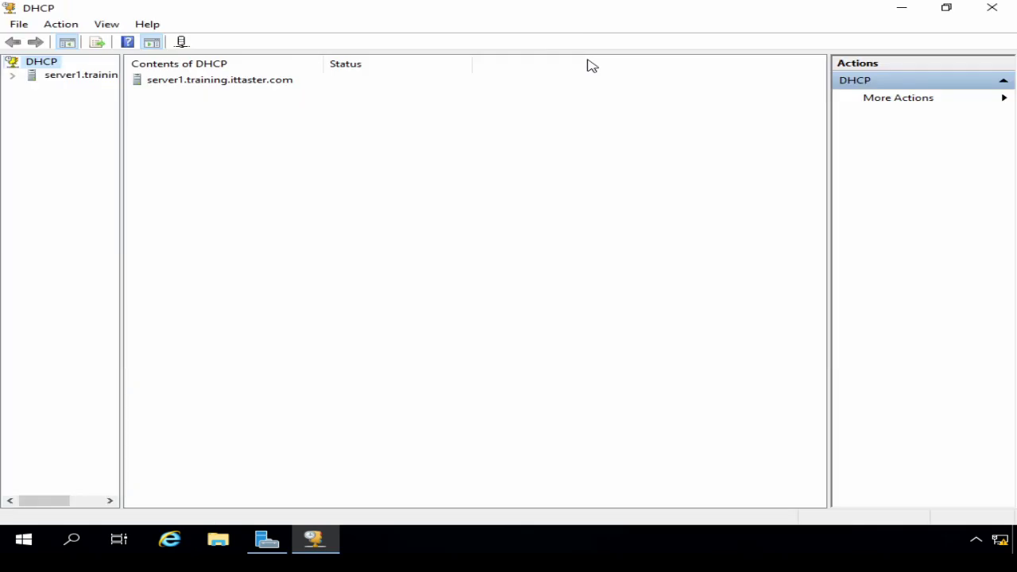
pyautogui.moveTo(121, 170); pyautogui.dragTo(247, 175)
pyautogui.click(14, 76)
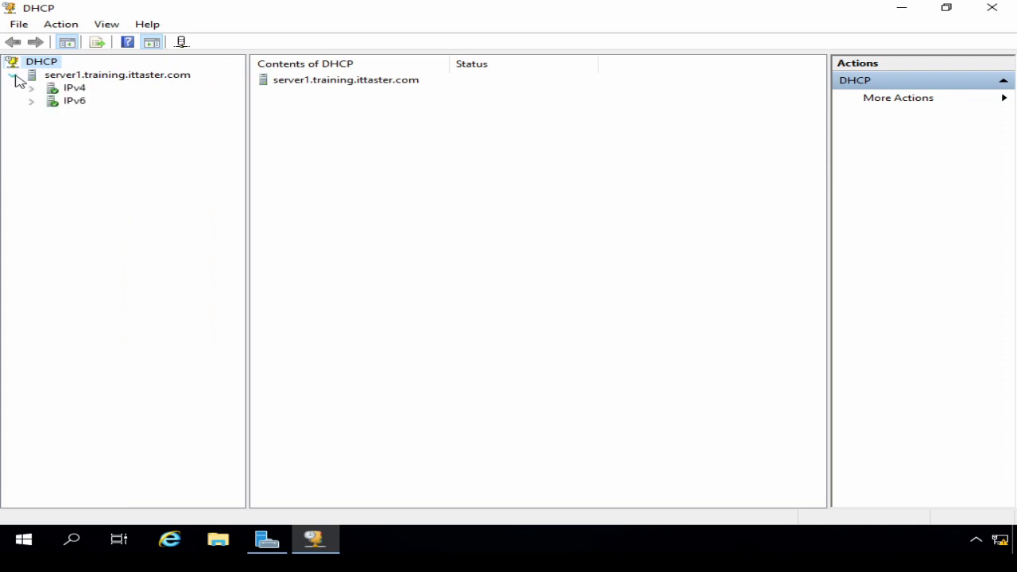
pyautogui.click(30, 88)
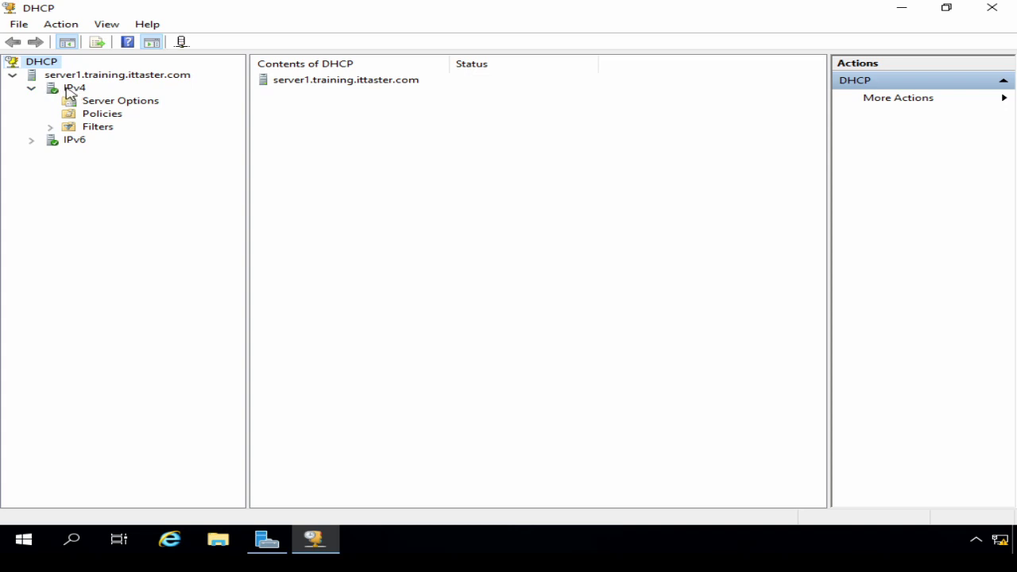
# Launch the New Scope Wizard from IPv4 and name the scope Scope1.
pyautogui.rightClick(71, 94)
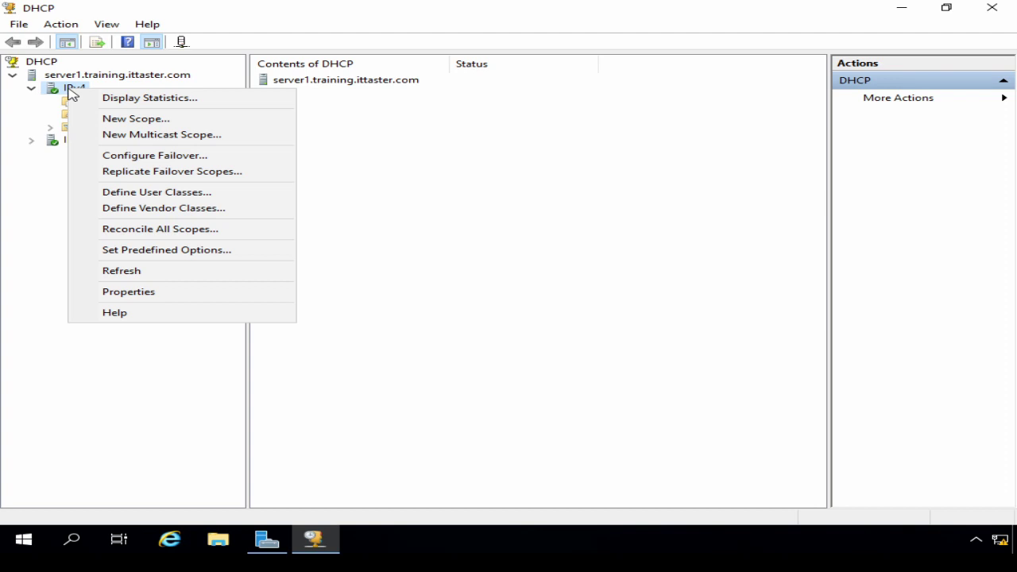
pyautogui.click(115, 119)
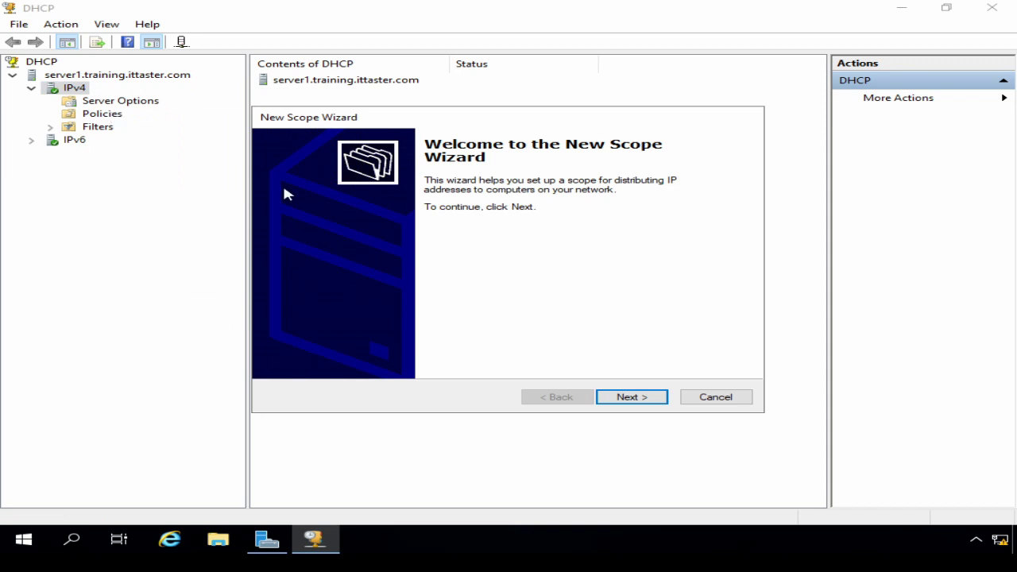
pyautogui.click(621, 396)
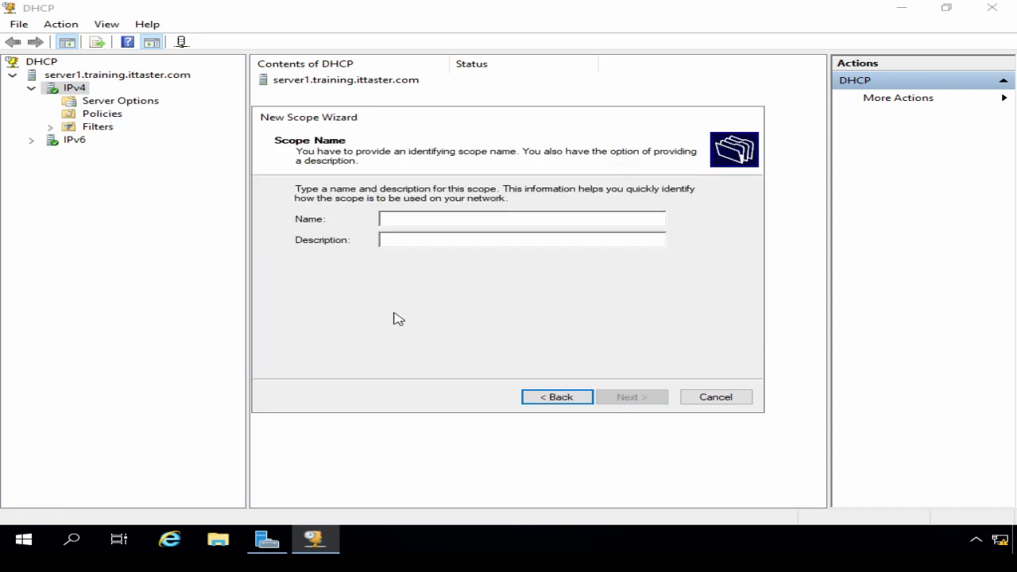
pyautogui.write('Sco')
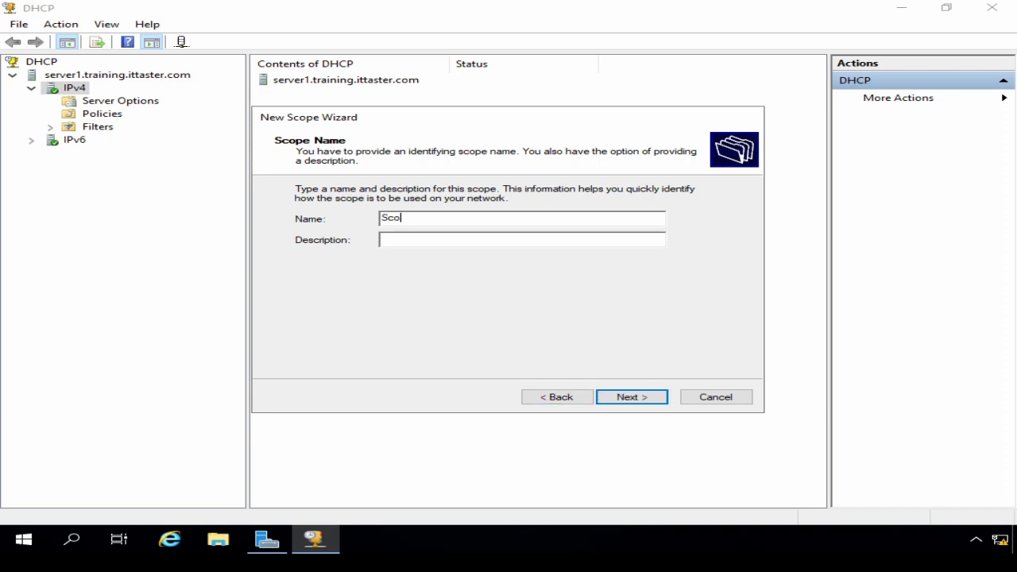
pyautogui.write('pe1')
pyautogui.click(640, 402)
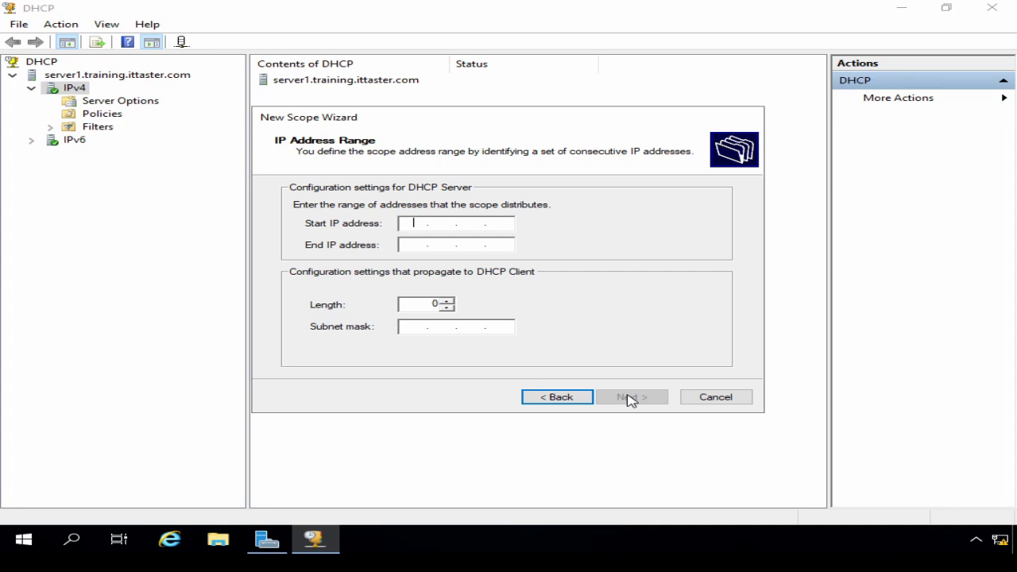
# Set the scope range 192.168.1.200–192.168.1.250 with the auto-filled 255.255.255.0 mask.
pyautogui.write('192.')
pyautogui.write('168.1.200')
pyautogui.press('Tab')
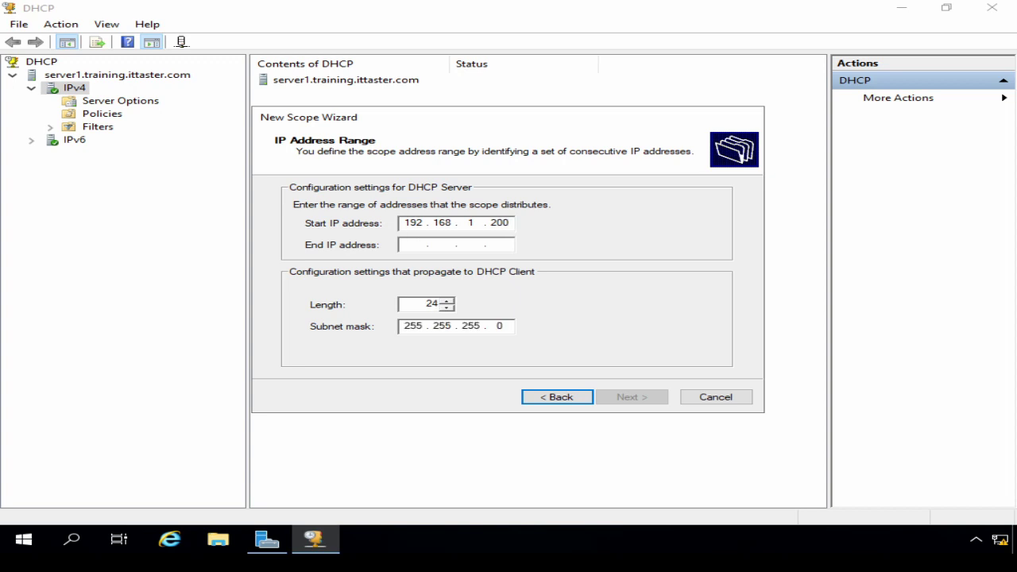
pyautogui.write('192 . 168 . ')
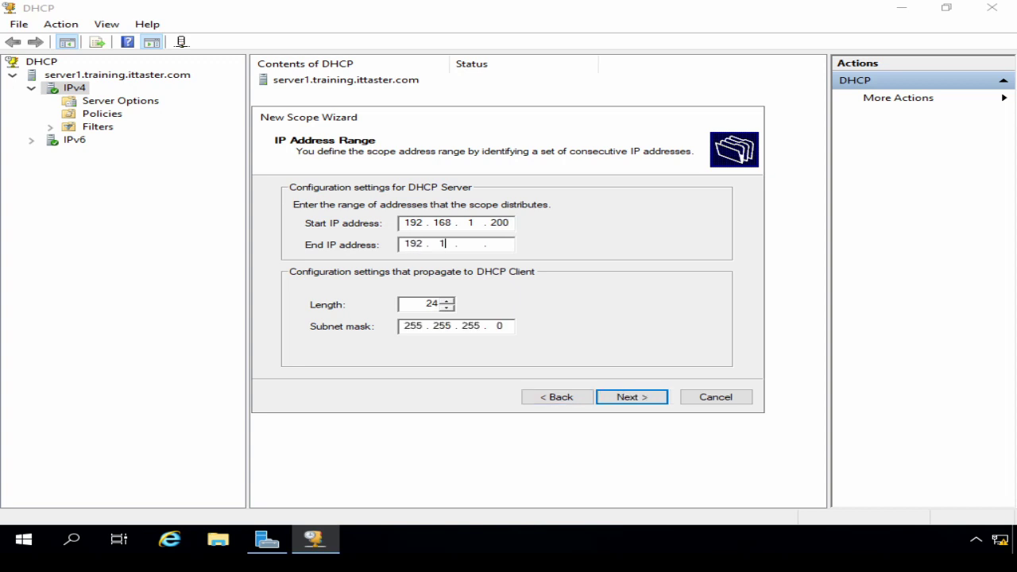
pyautogui.write('1 . 250')
pyautogui.click(635, 393)
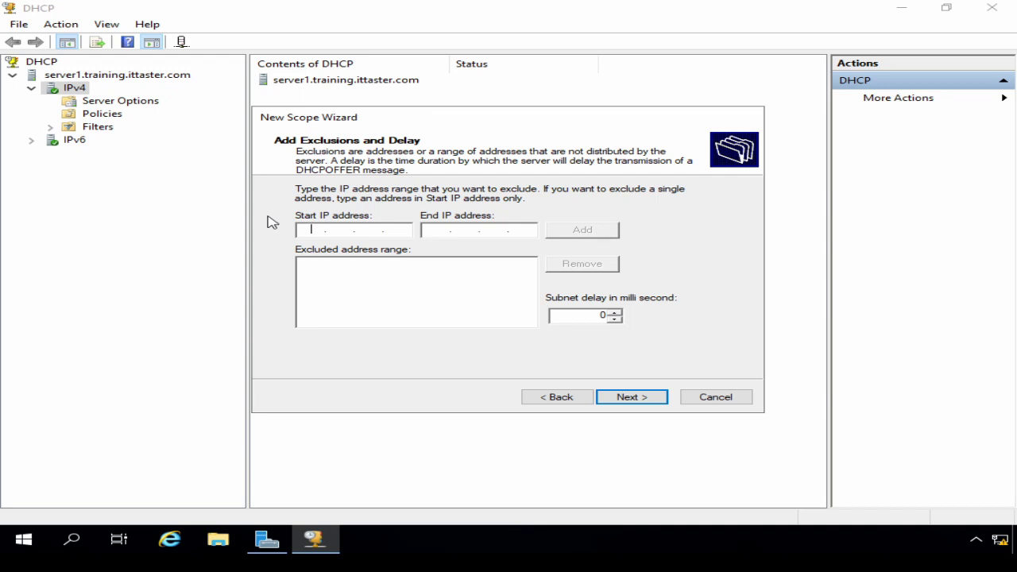
# Add the exclusion range 192.168.1.200 to 192.168.1.209 to the new scope and continue.
pyautogui.write('192 . 168 . 1 . 200')
pyautogui.press('Tab')
pyautogui.write('192 . 168 . ')
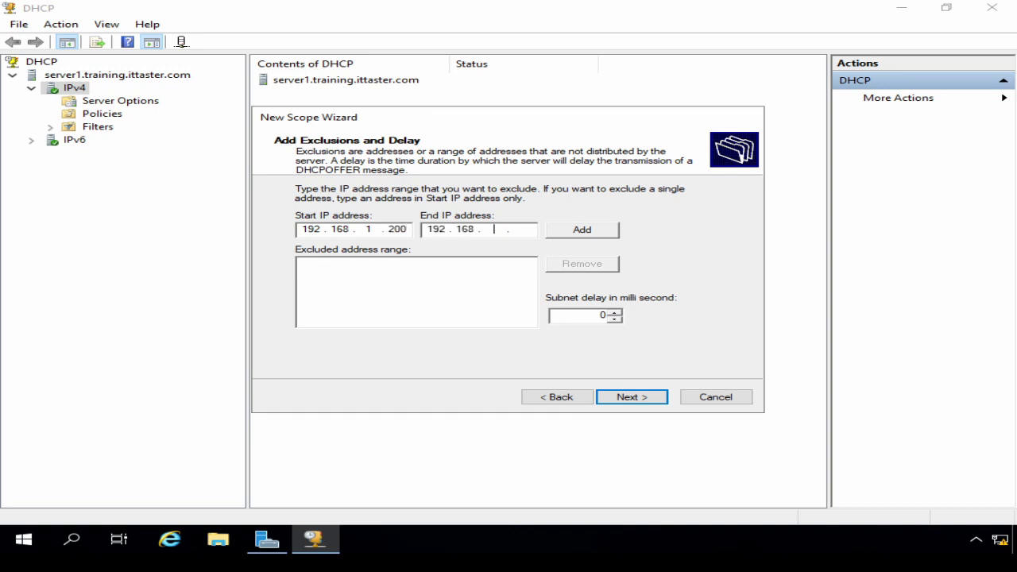
pyautogui.write('1 . 209')
pyautogui.click(563, 231)
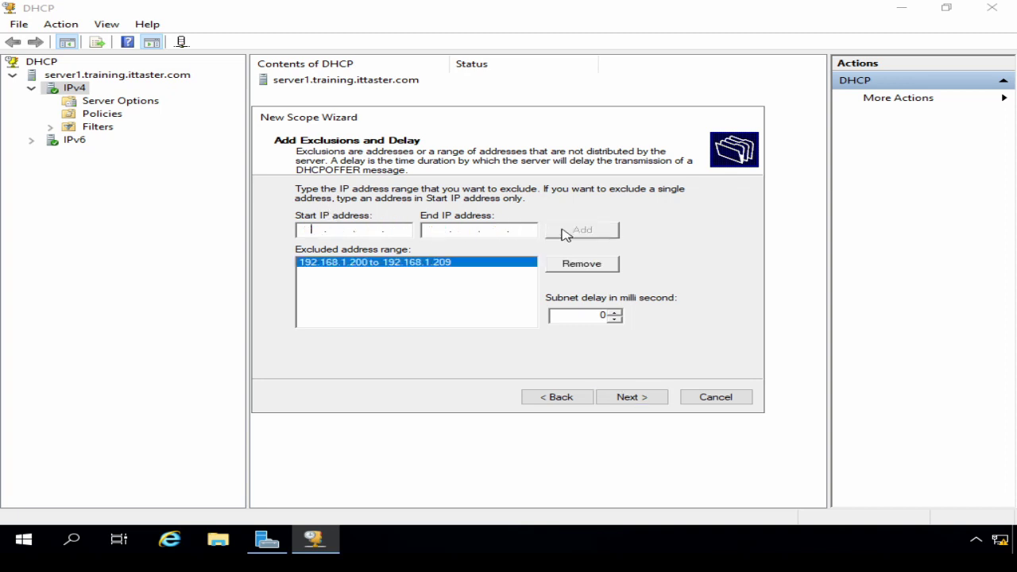
pyautogui.click(627, 400)
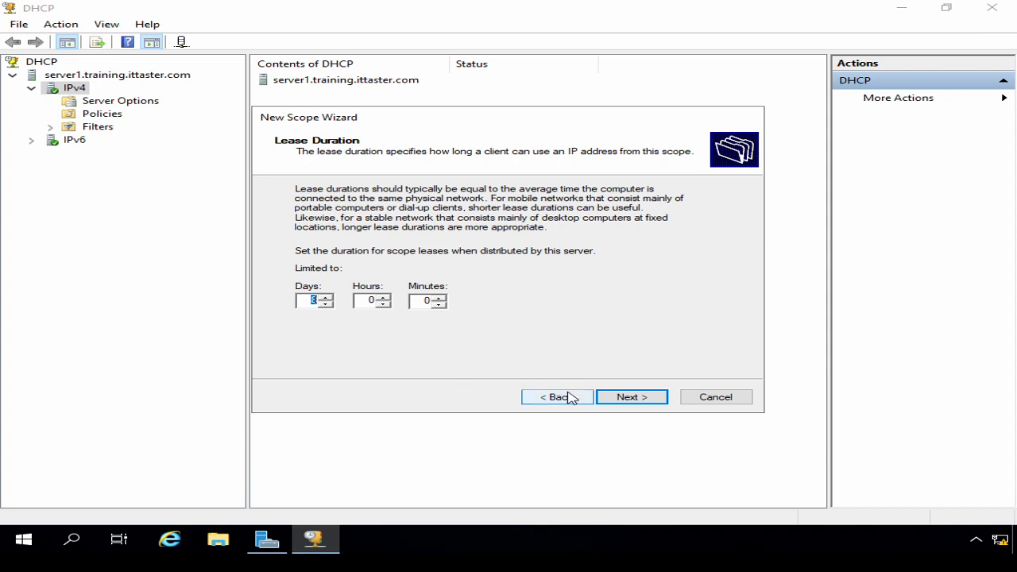
# Accept the default lease duration and choose 'Yes, I want to configure these options now'.
pyautogui.click(638, 397)
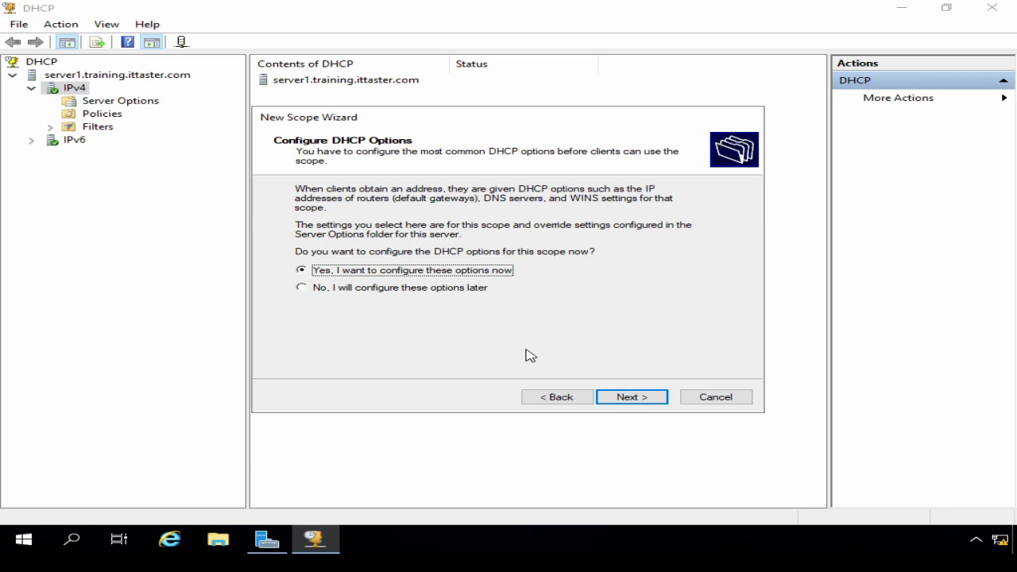
pyautogui.click(627, 399)
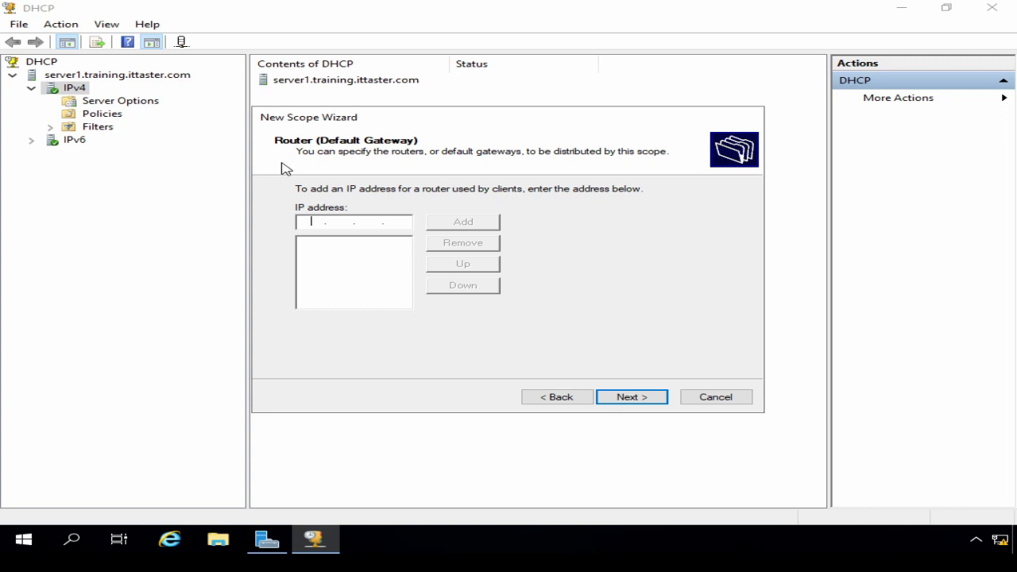
# Add 192.168.1.254 as the scope's router (default gateway) and continue.
pyautogui.write('192.168.1.254')
pyautogui.click(460, 224)
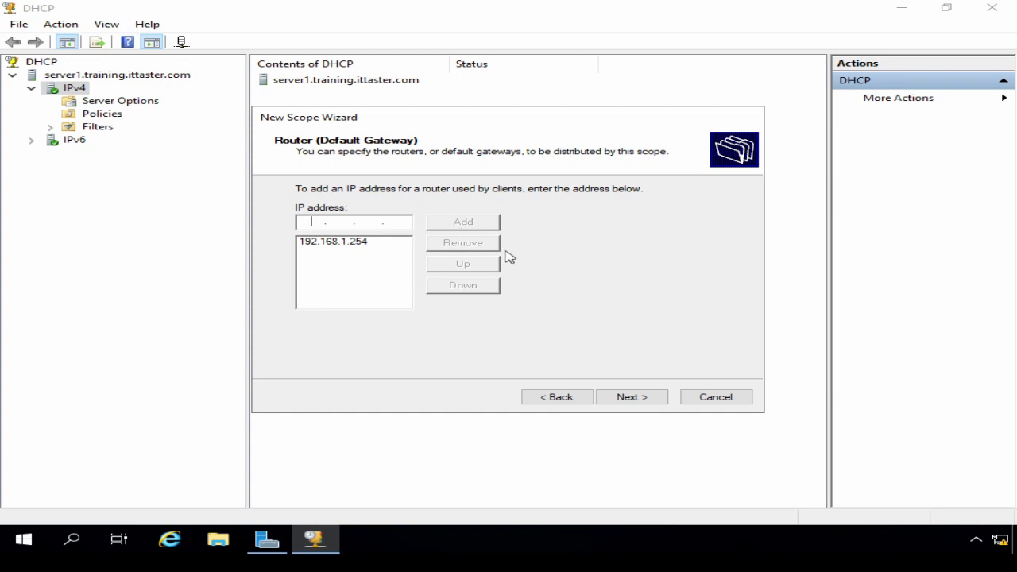
pyautogui.click(623, 401)
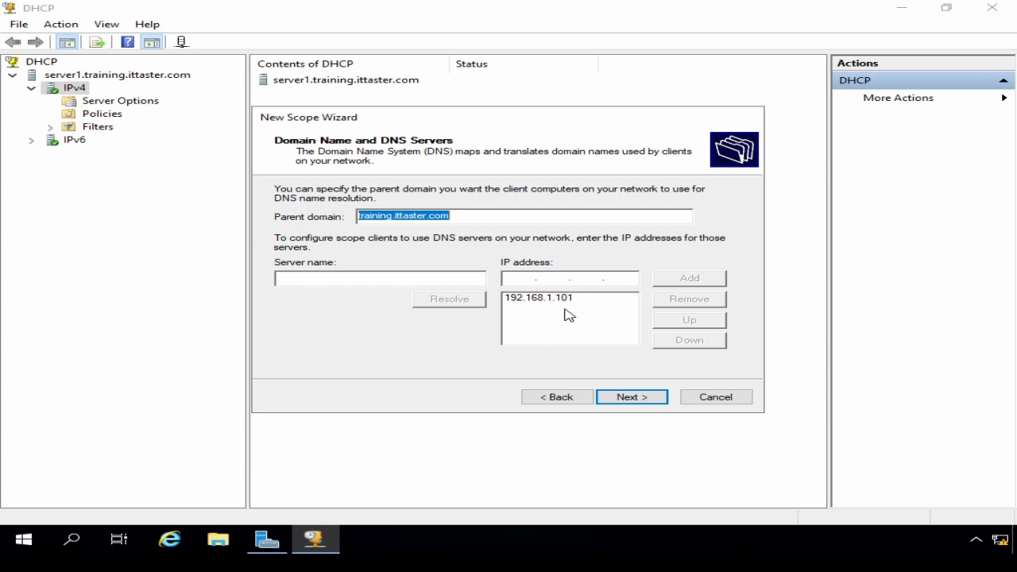
# Keep domain training.ittaster.com and DNS 192.168.1.101, leave WINS empty, and activate the scope now.
pyautogui.click(632, 397)
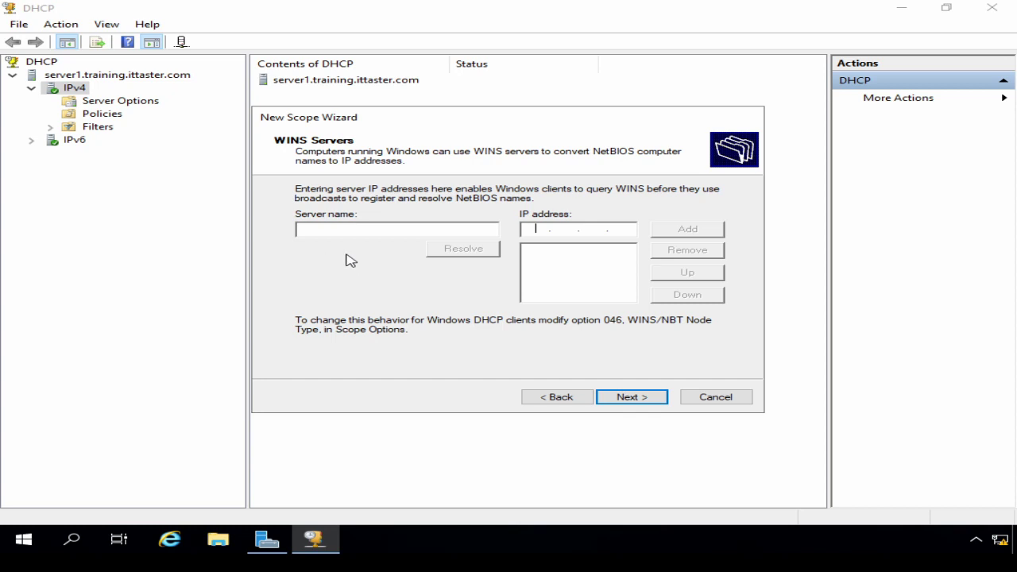
pyautogui.click(641, 398)
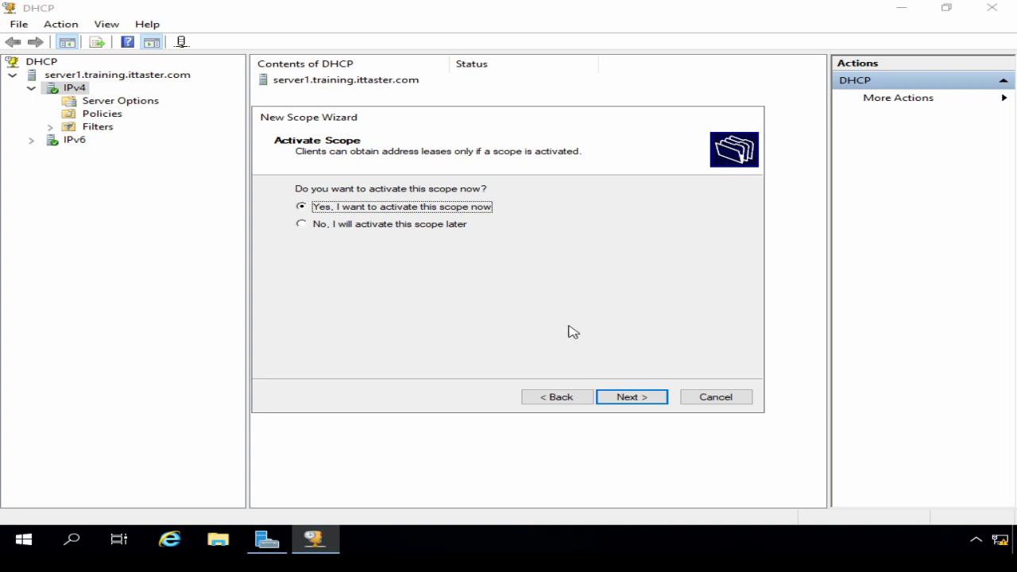
pyautogui.click(631, 397)
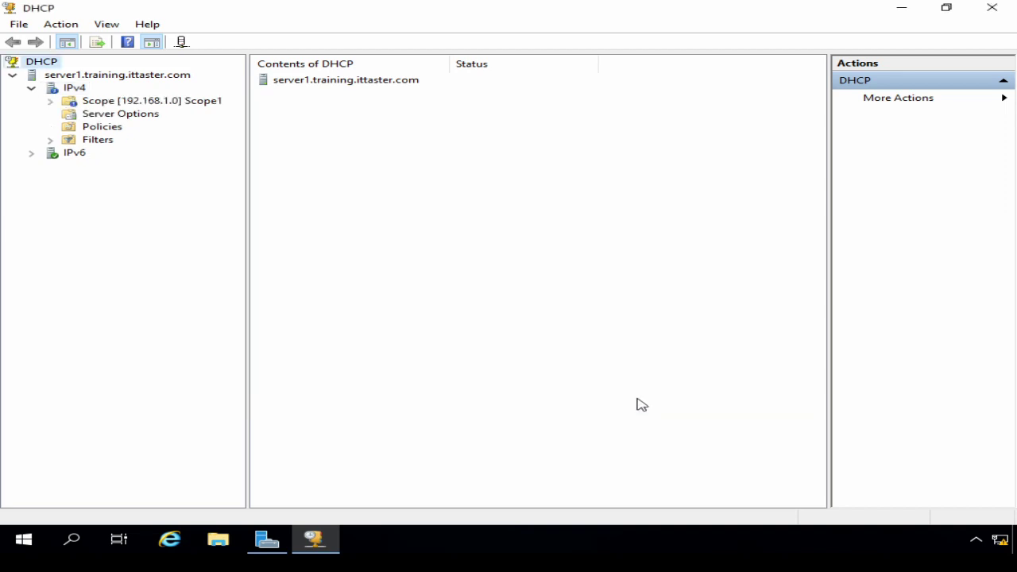
# Finish the wizard, refresh IPv4, and expand Scope [192.168.1.0] Scope1.
pyautogui.click(637, 399)
pyautogui.rightClick(71, 90)
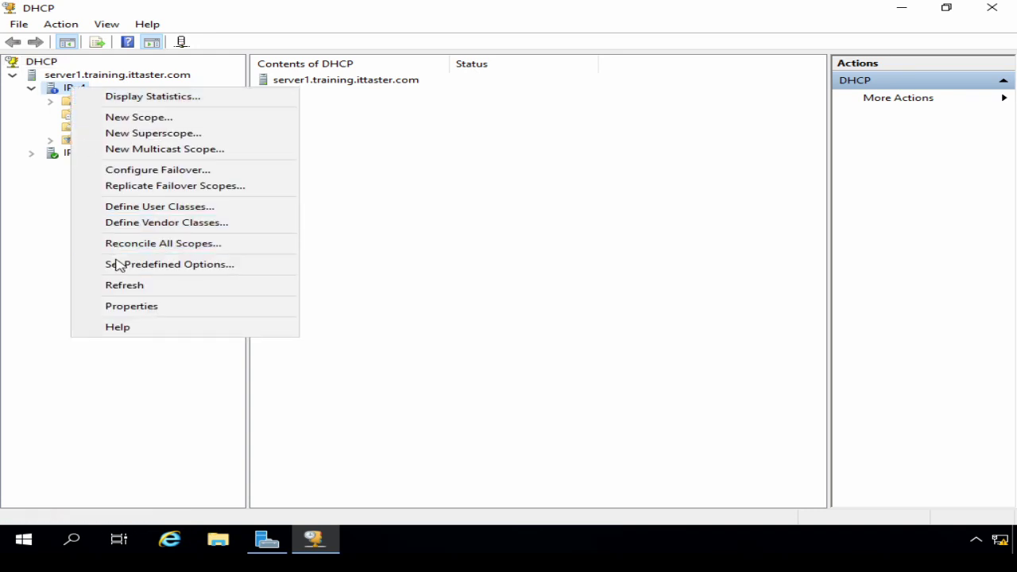
pyautogui.click(119, 285)
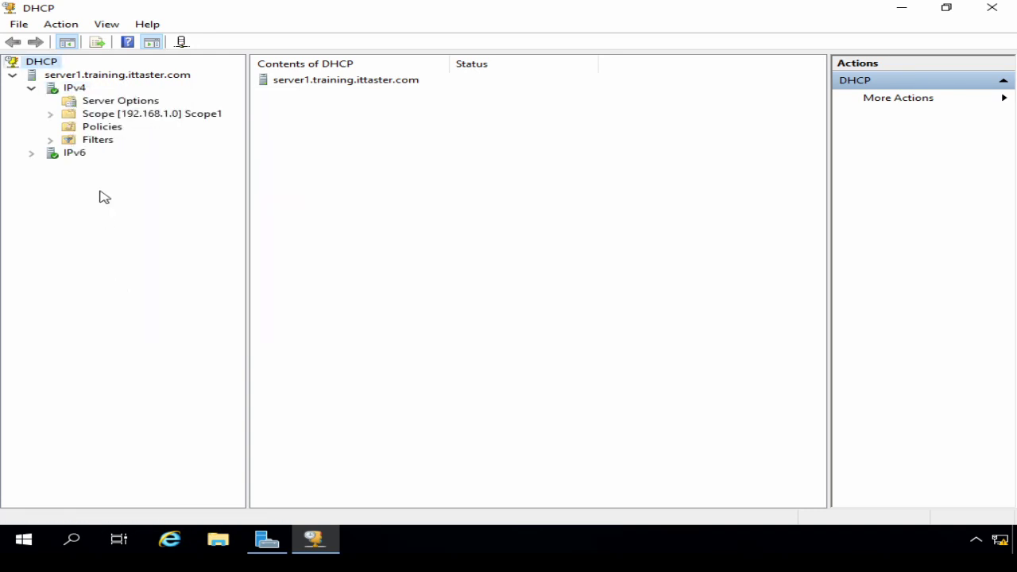
pyautogui.click(50, 114)
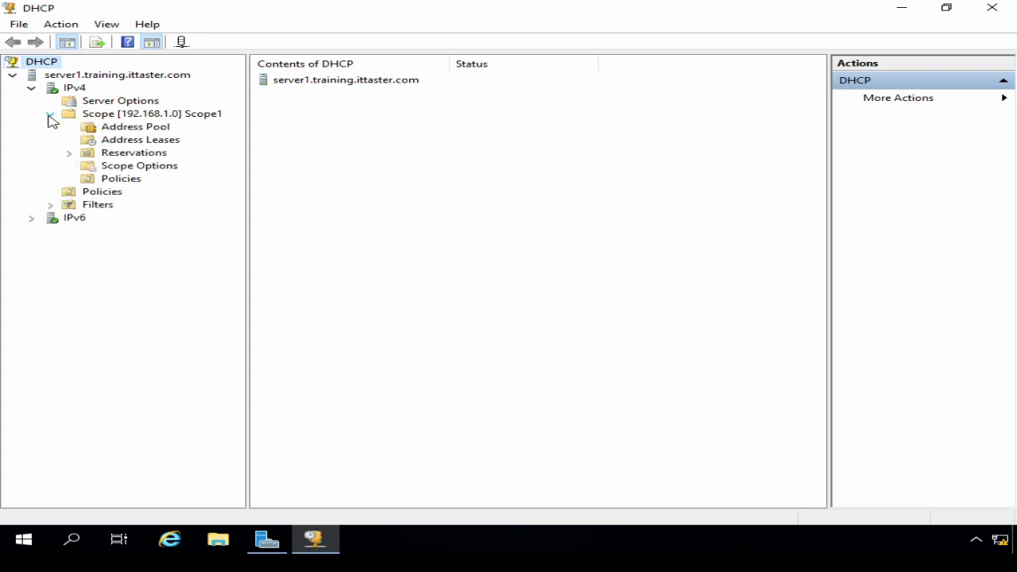
# Check the address pool, the empty lease list, and options router 192.168.1.254, DNS 192.168.1.101, training.ittaster.com.
pyautogui.click(117, 129)
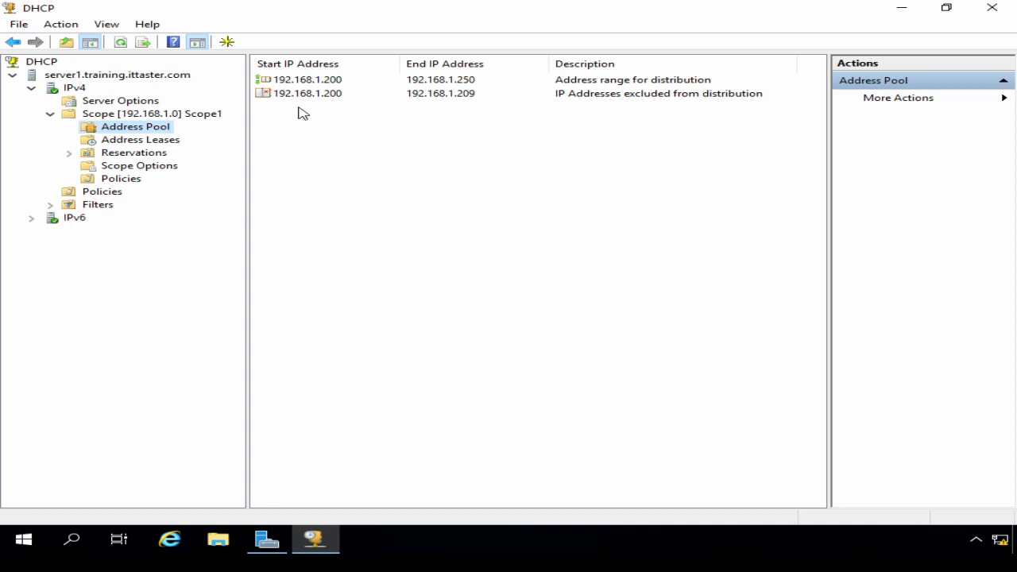
pyautogui.click(135, 140)
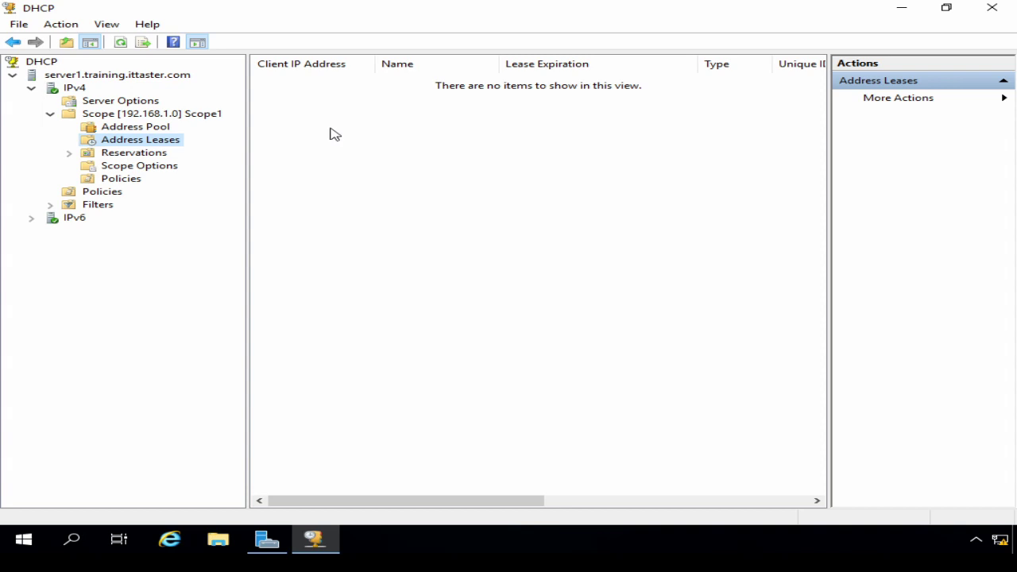
pyautogui.click(137, 170)
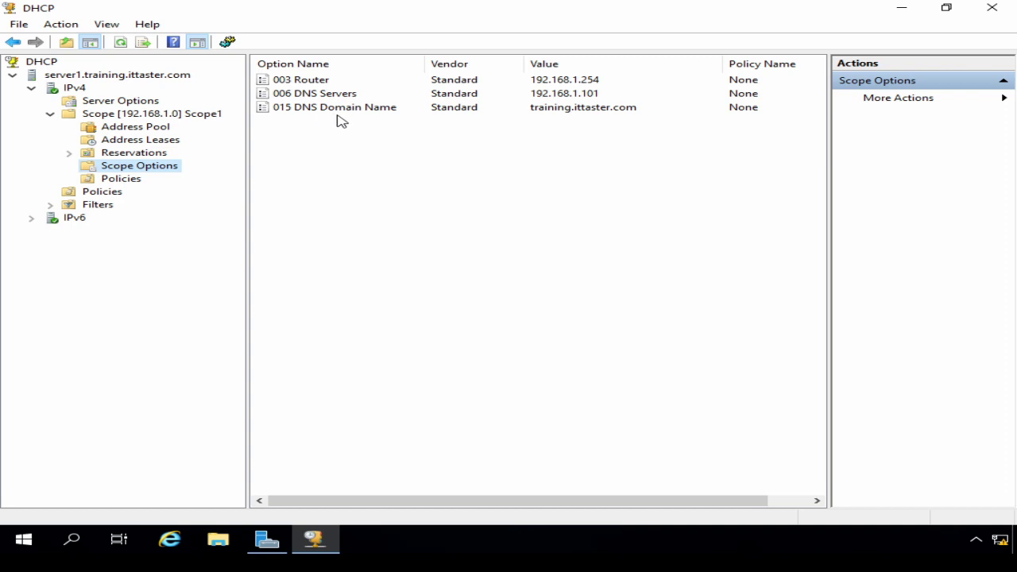
# Browse the list of available scope options and close it without changes.
pyautogui.rightClick(150, 167)
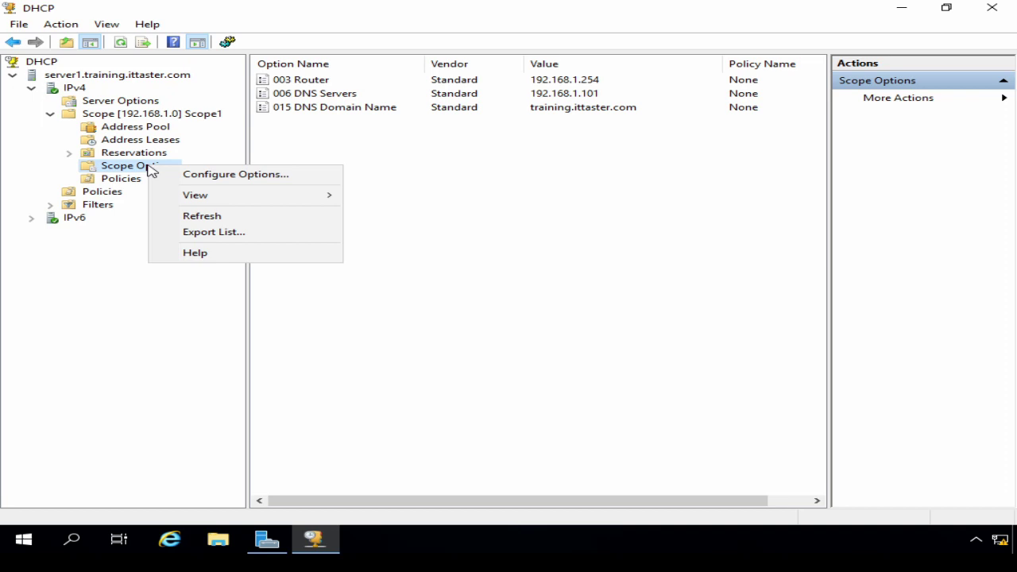
pyautogui.click(191, 177)
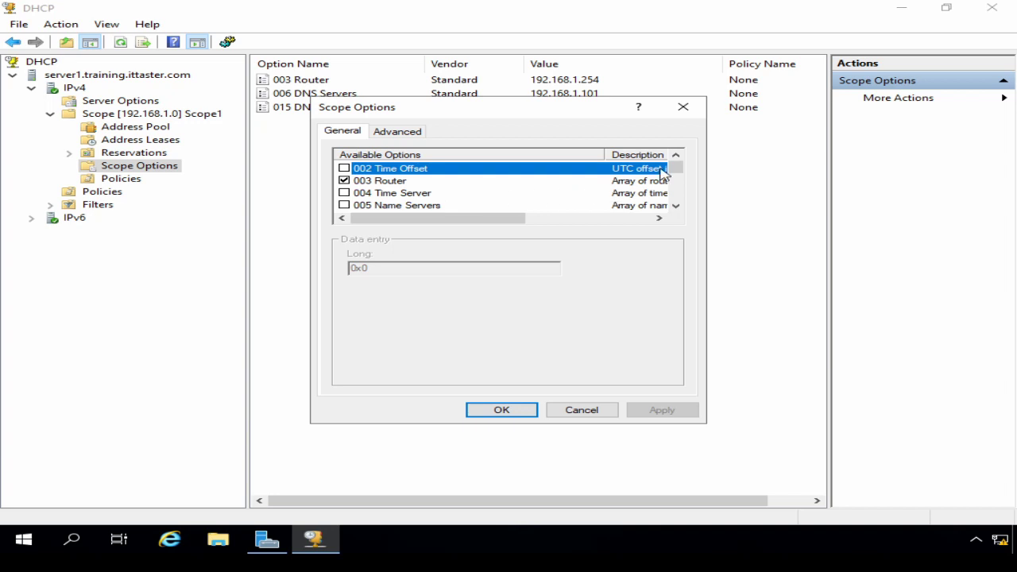
pyautogui.moveTo(675, 167)
pyautogui.mouseDown()
pyautogui.moveTo(675, 195)
pyautogui.moveTo(675, 155)
pyautogui.mouseUp()
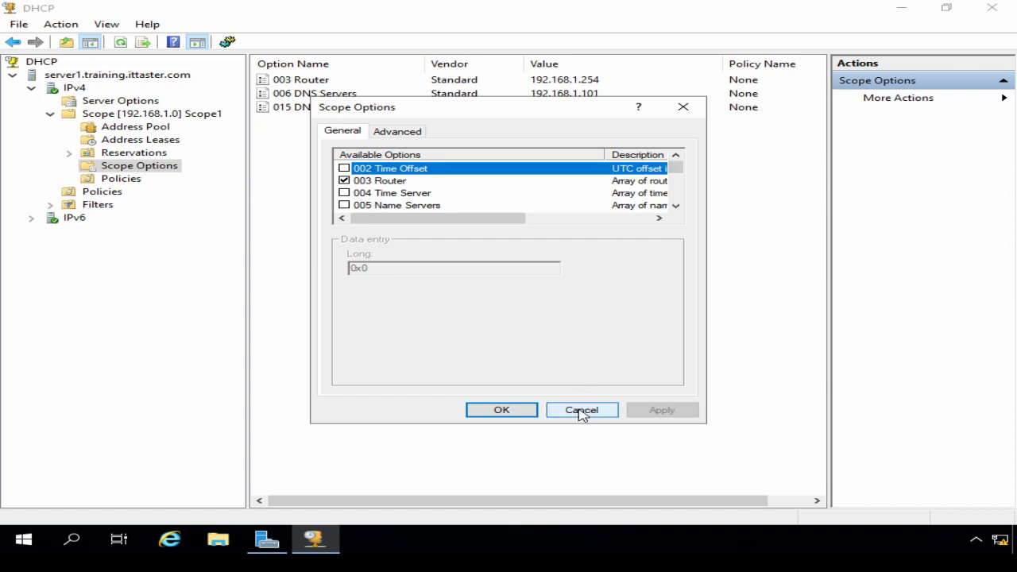
pyautogui.click(581, 411)
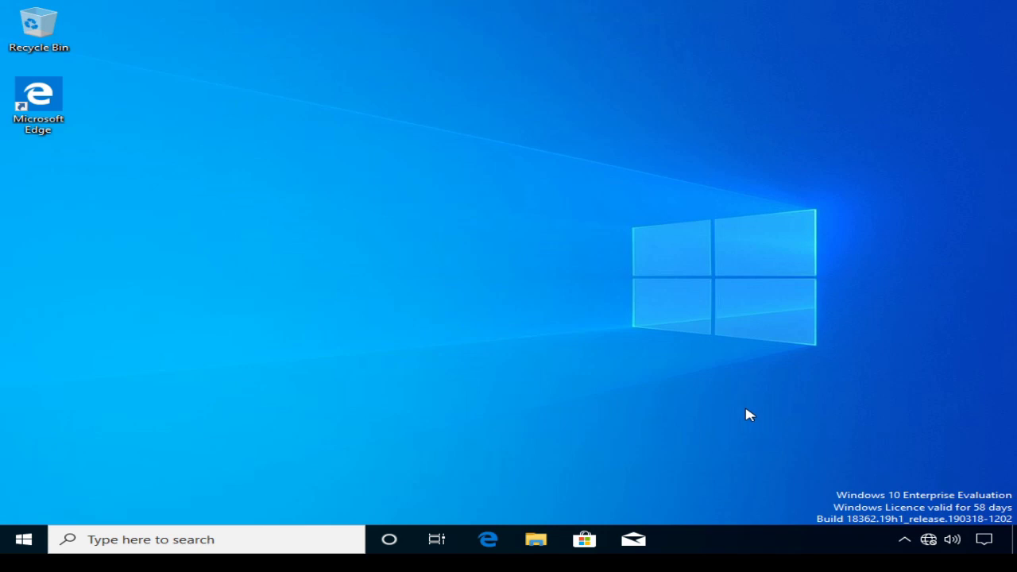
# Open the Ethernet adapter's properties via Network & Internet settings and adapter settings.
pyautogui.rightClick(928, 541)
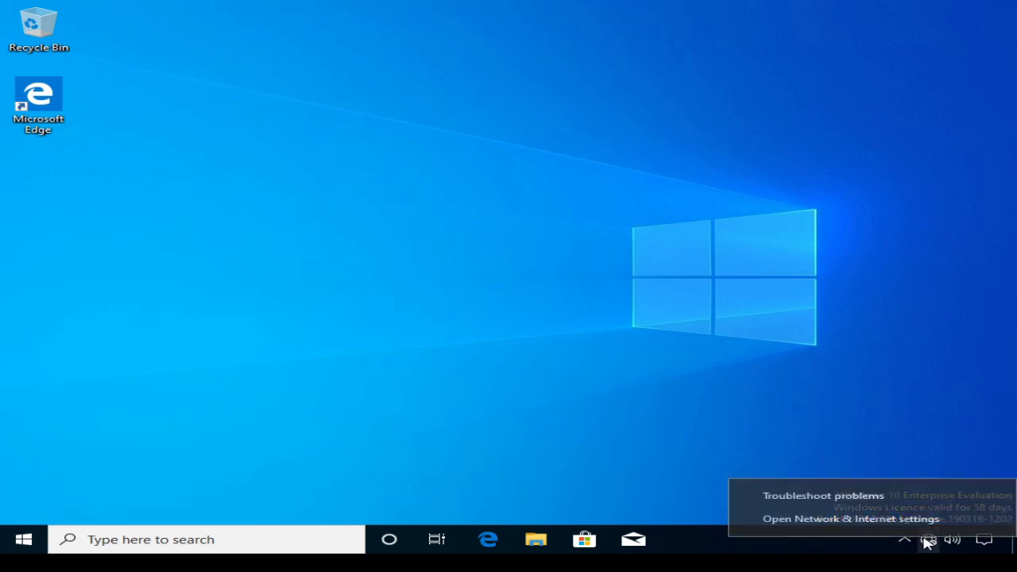
pyautogui.click(799, 522)
pyautogui.scroll(-4, 672, 359)
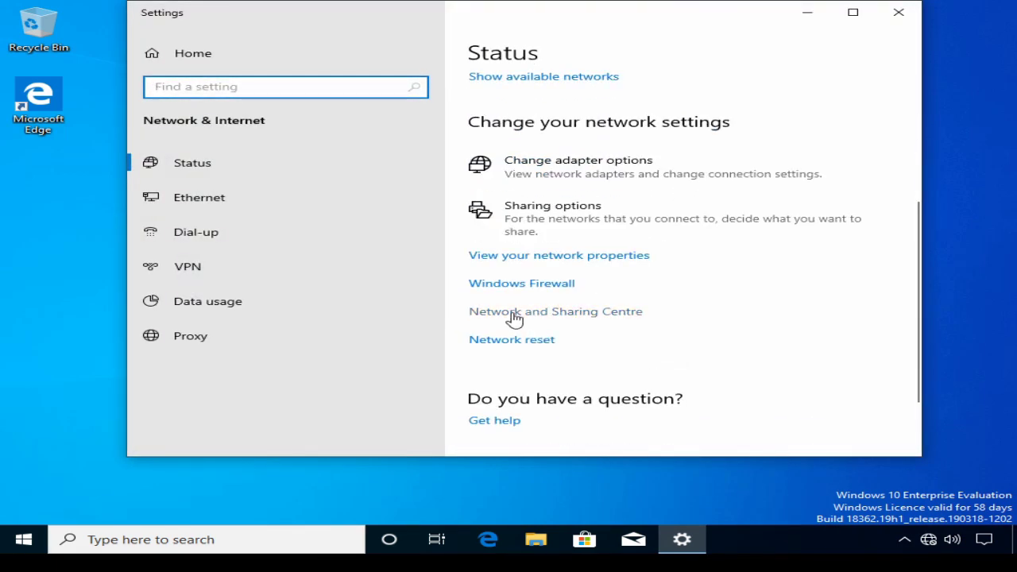
pyautogui.click(515, 313)
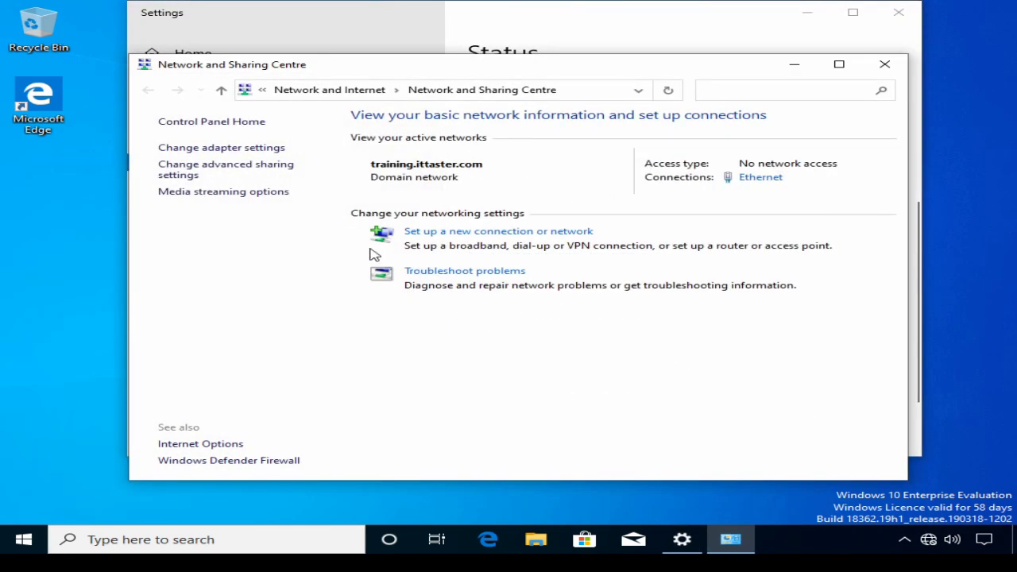
pyautogui.click(228, 151)
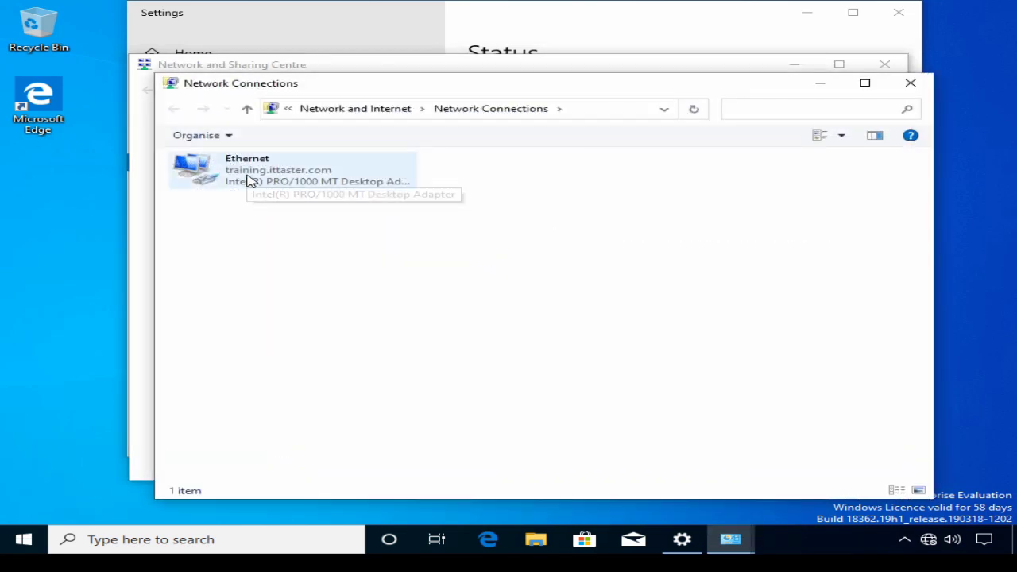
pyautogui.rightClick(246, 175)
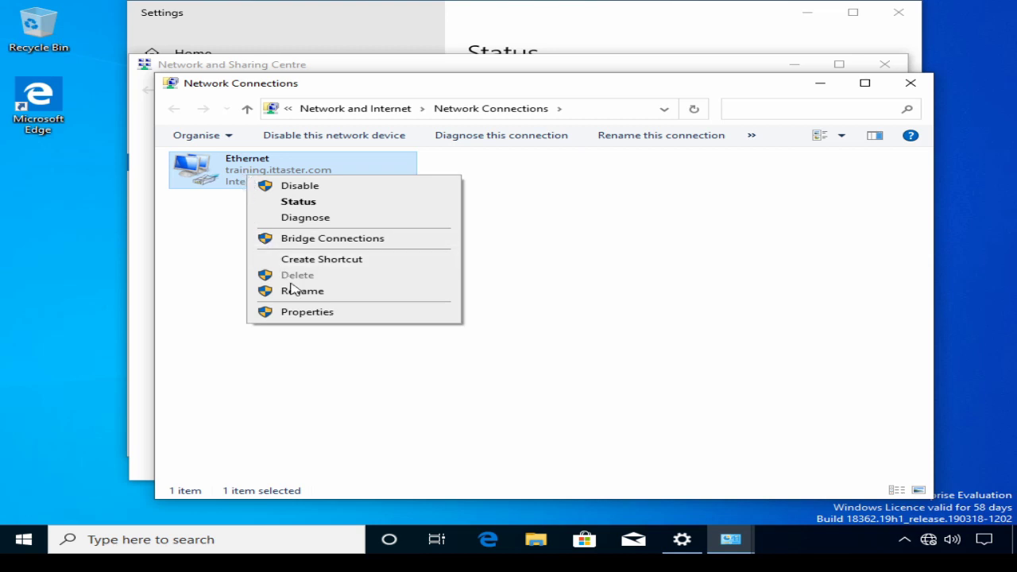
pyautogui.click(295, 313)
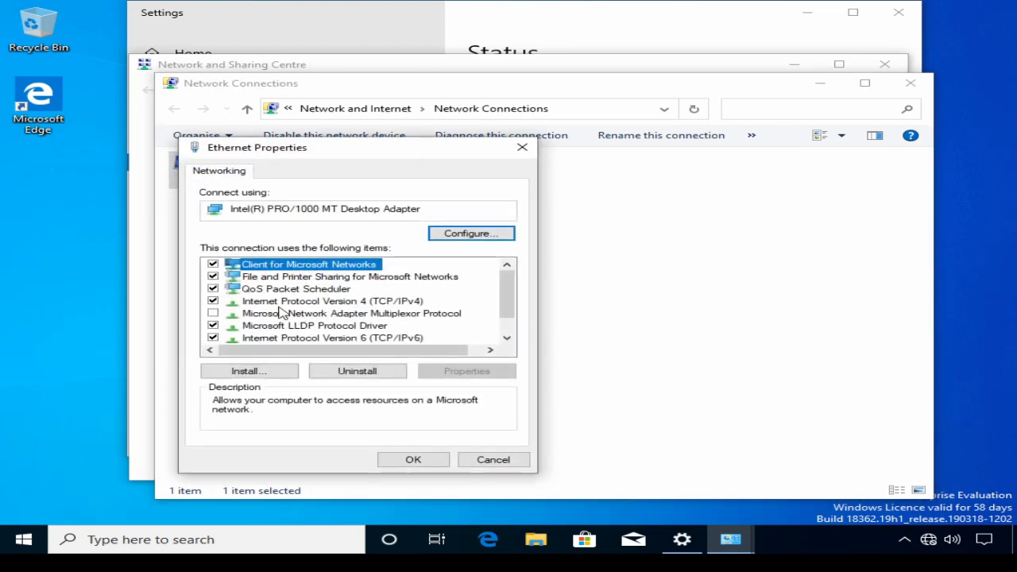
# Confirm IPv4 obtains IP and DNS automatically, then close all network windows.
pyautogui.doubleClick(272, 306)
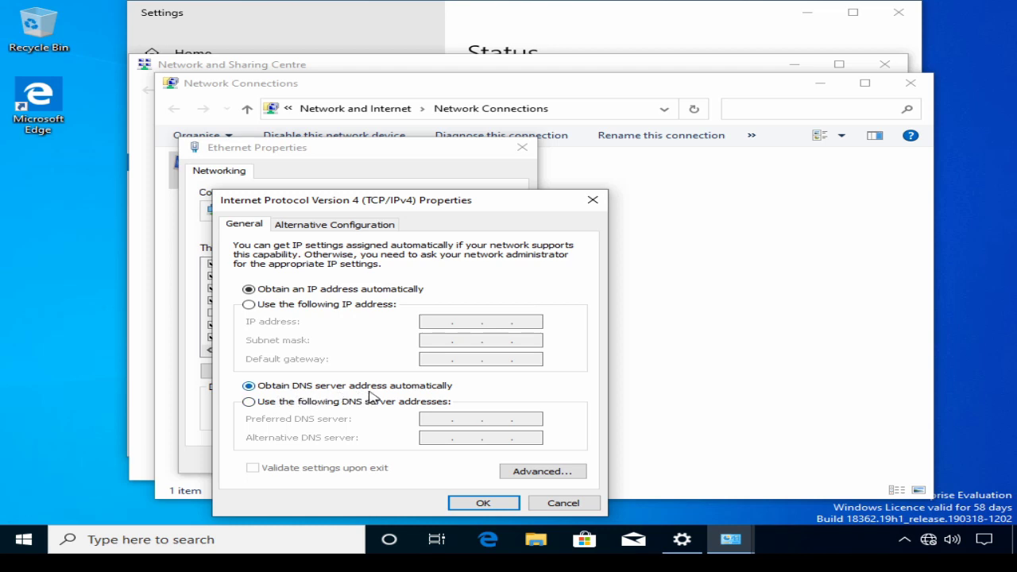
pyautogui.click(483, 503)
pyautogui.click(414, 462)
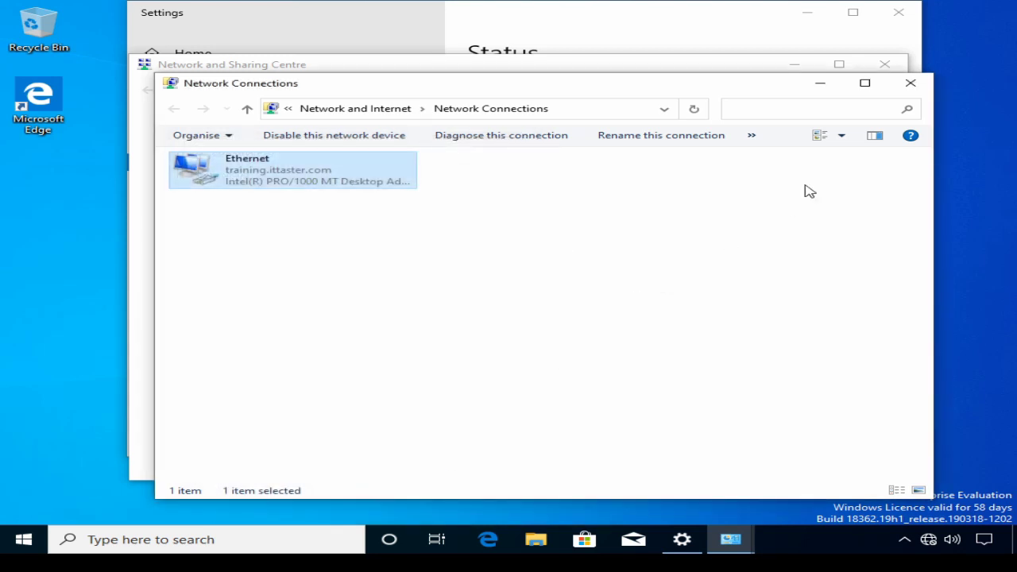
pyautogui.click(911, 82)
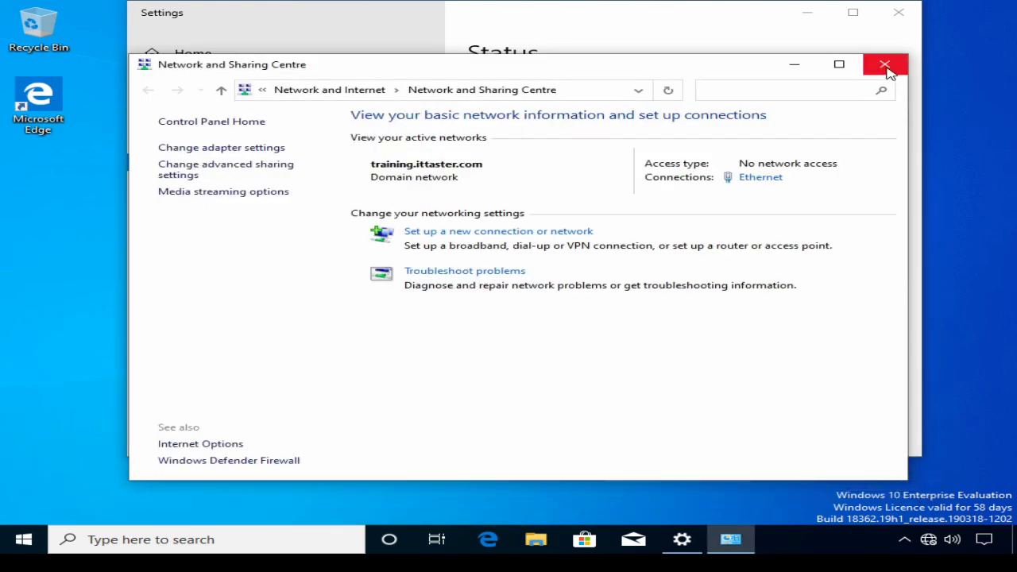
pyautogui.click(884, 66)
pyautogui.click(898, 14)
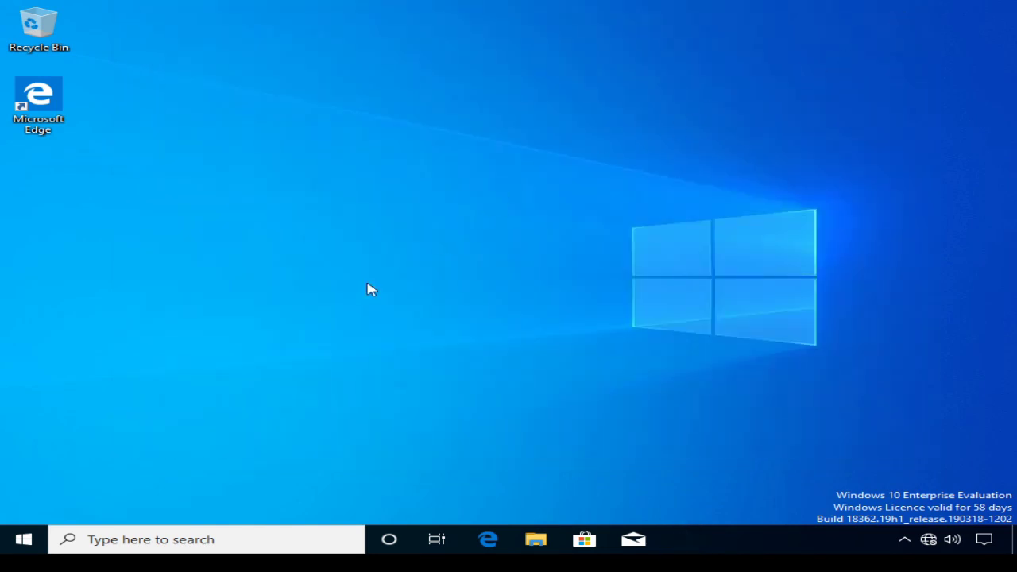
# Run ipconfig /all in an administrator Command Prompt, showing the leased address 192.168.1.210.
pyautogui.rightClick(32, 538)
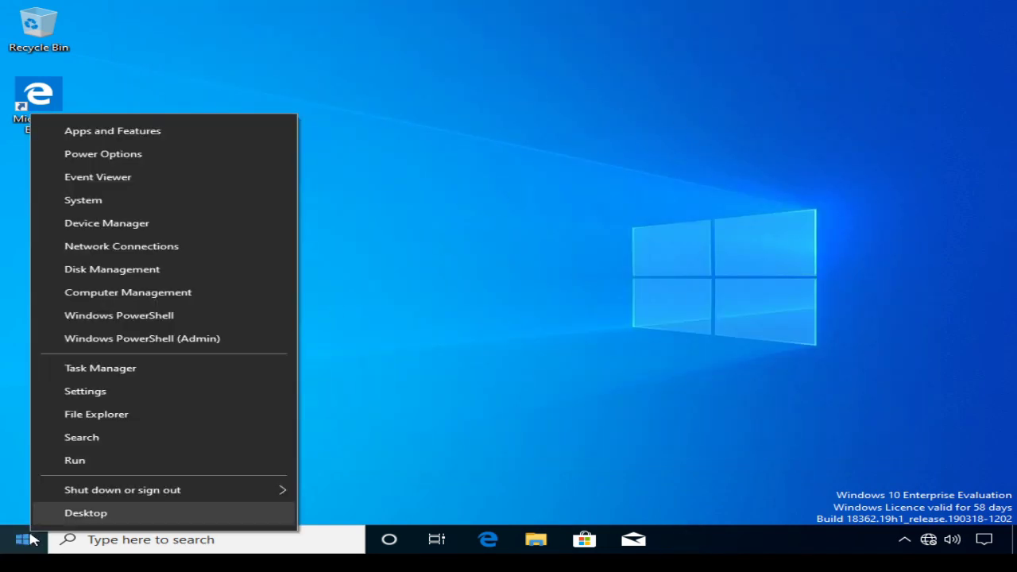
pyautogui.click(76, 462)
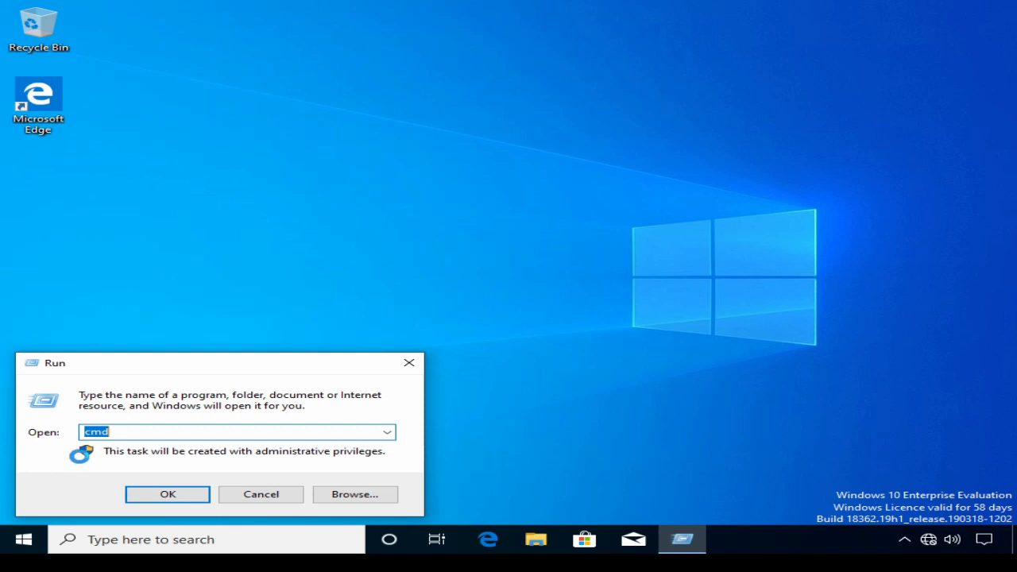
pyautogui.press('Return')
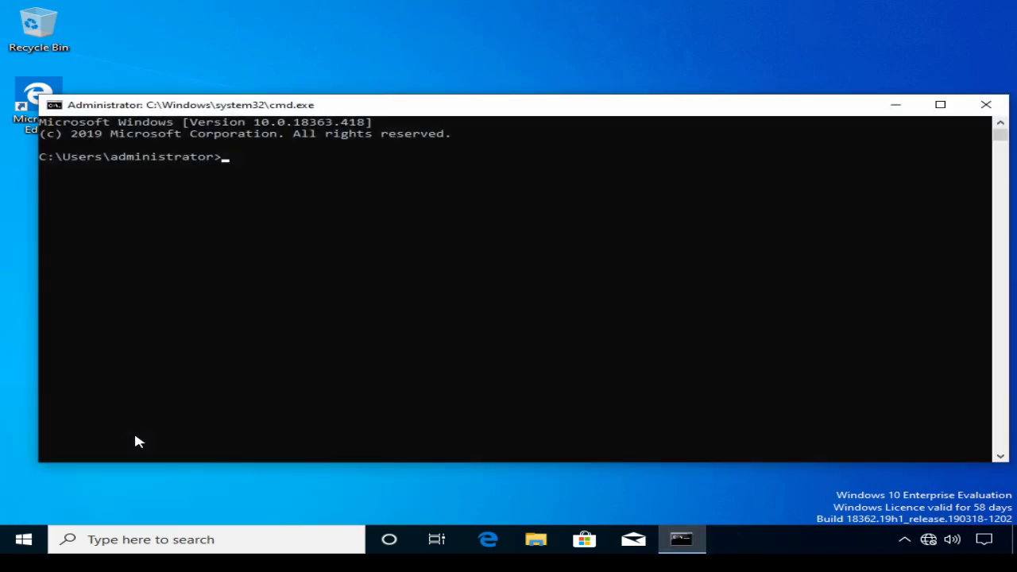
pyautogui.write('ipconfig /all')
pyautogui.press('Return')
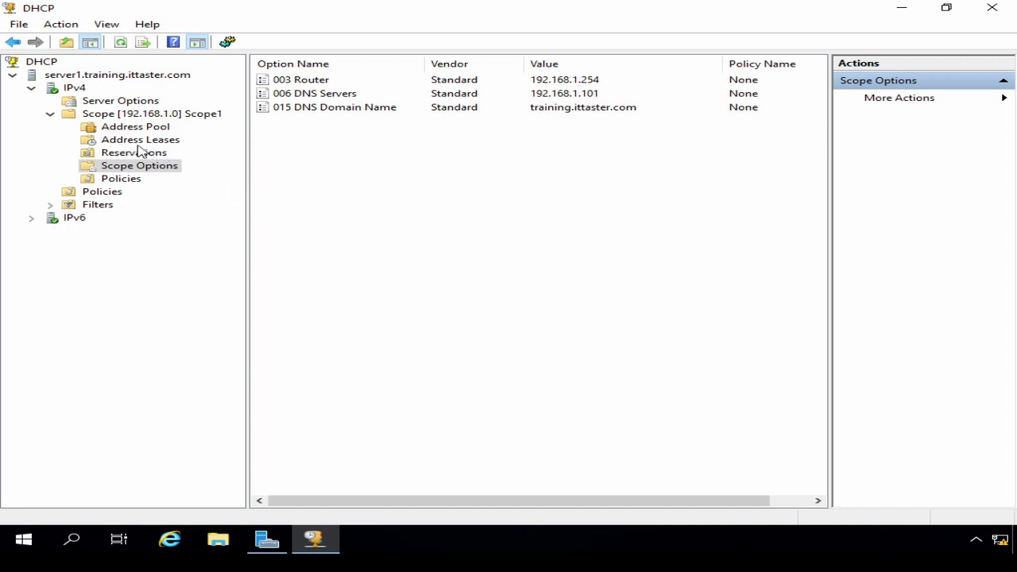
# Refresh Address Leases and widen the Name column to read Station2's 192.168.1.210 lease.
pyautogui.rightClick(132, 143)
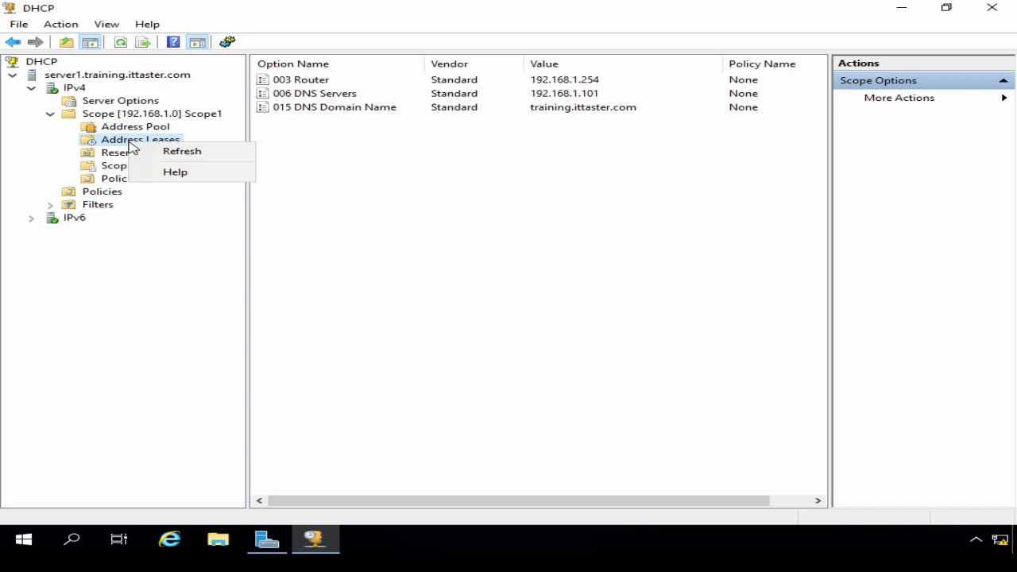
pyautogui.click(175, 157)
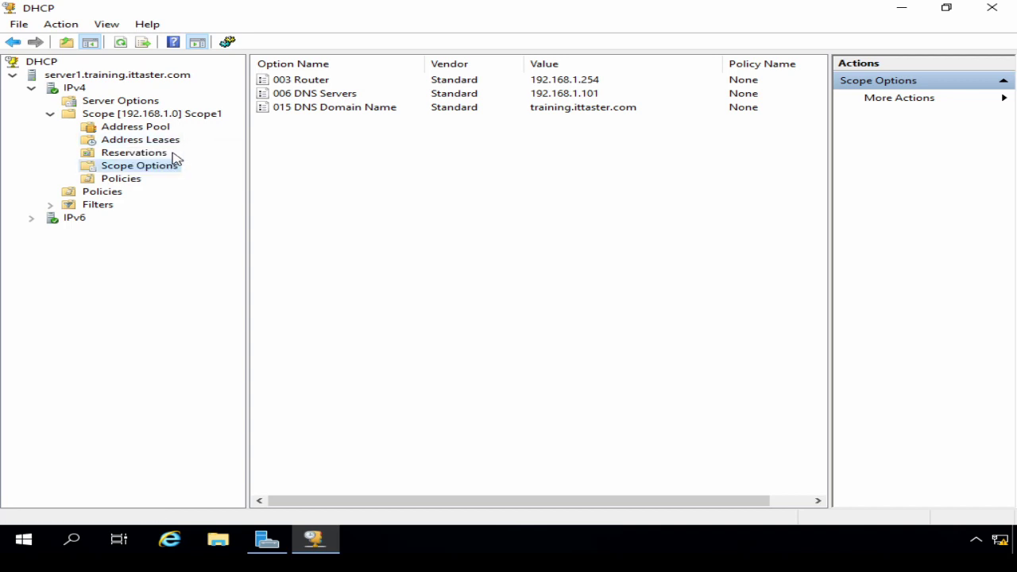
pyautogui.click(136, 140)
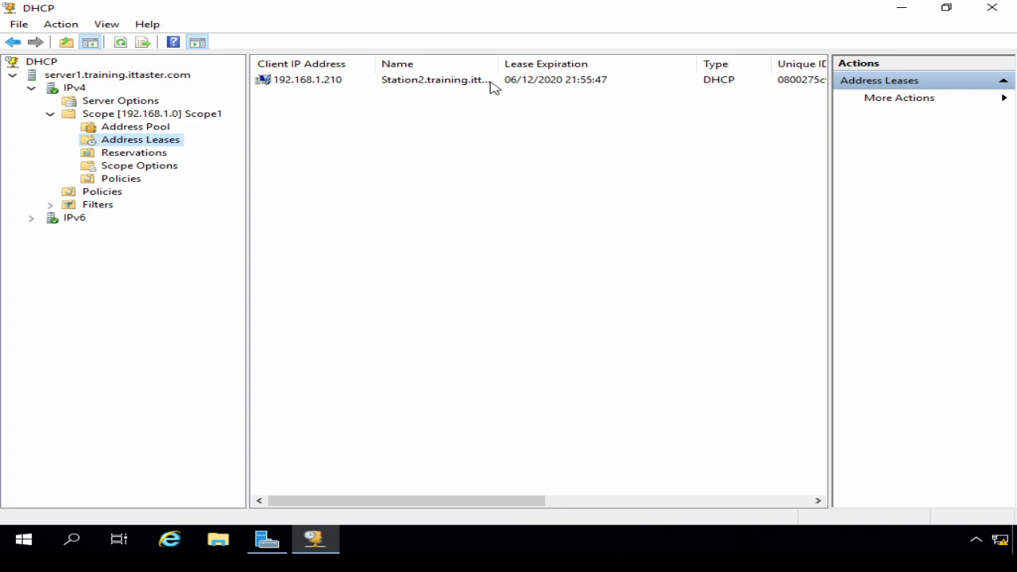
pyautogui.moveTo(498, 63); pyautogui.dragTo(560, 67)
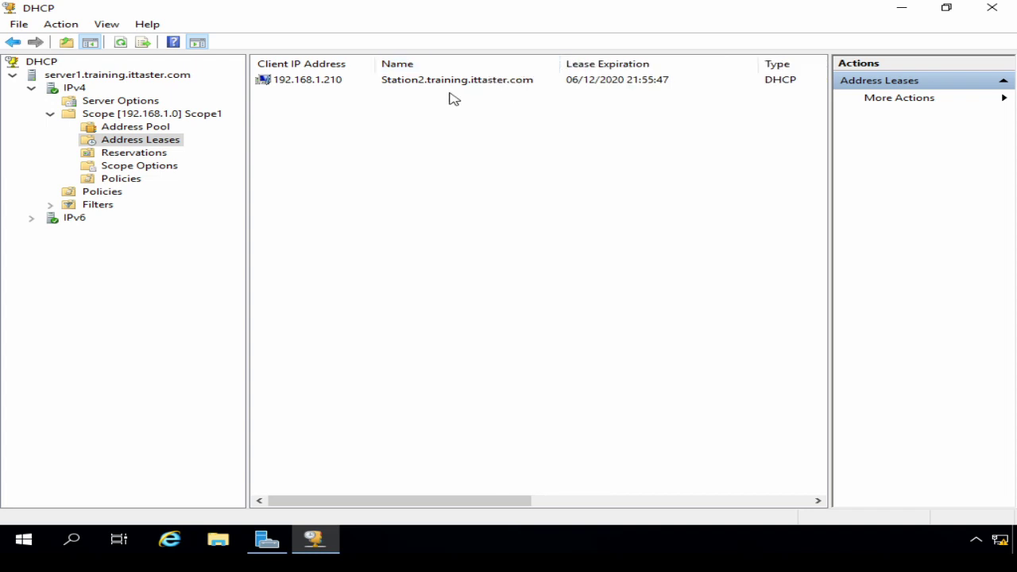